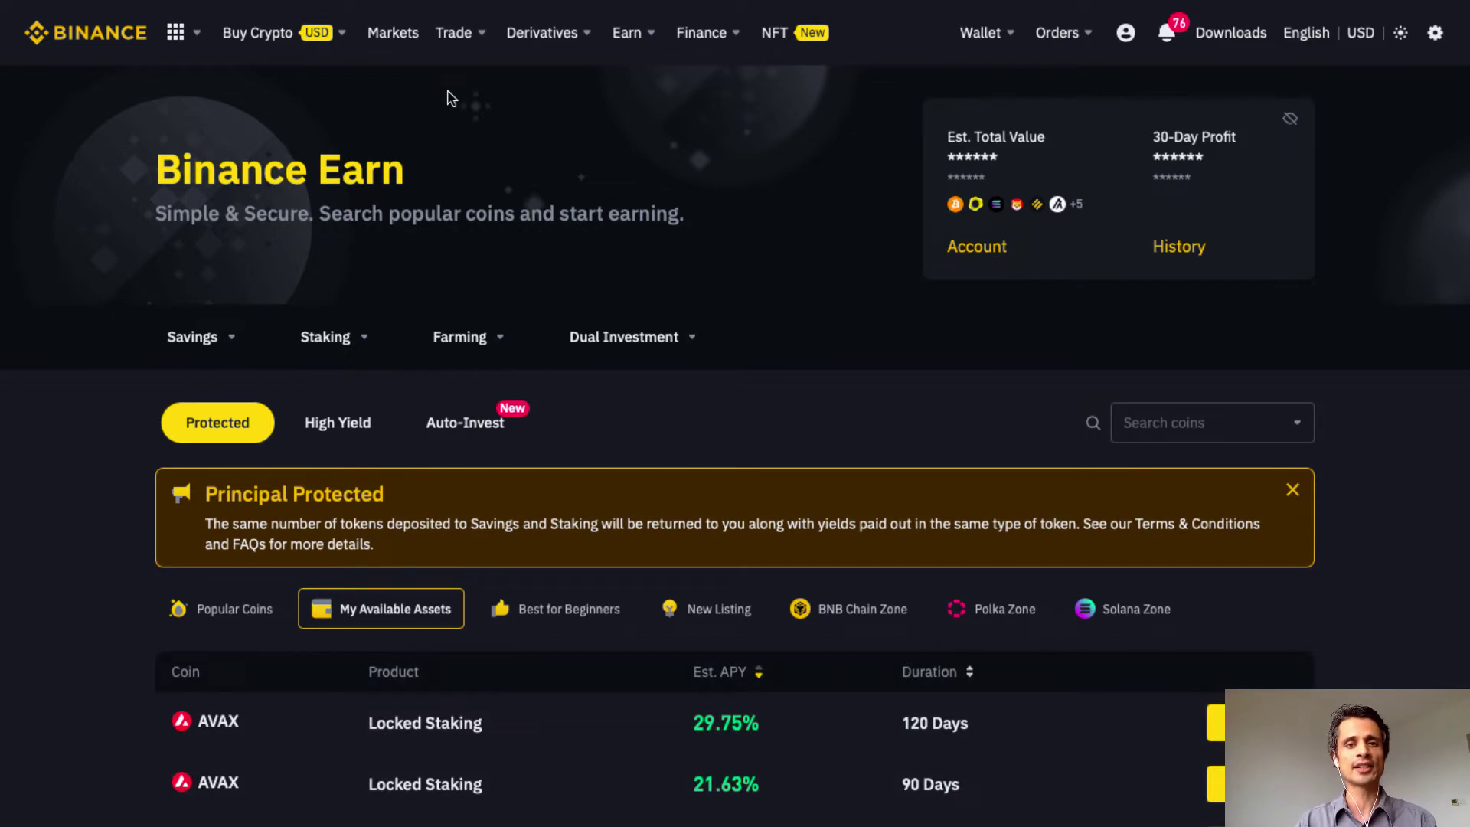
# - Filter the Earn products to BTC and scroll to its 10.00% APY Flexible Savings offer
pyautogui.moveTo(626, 38)
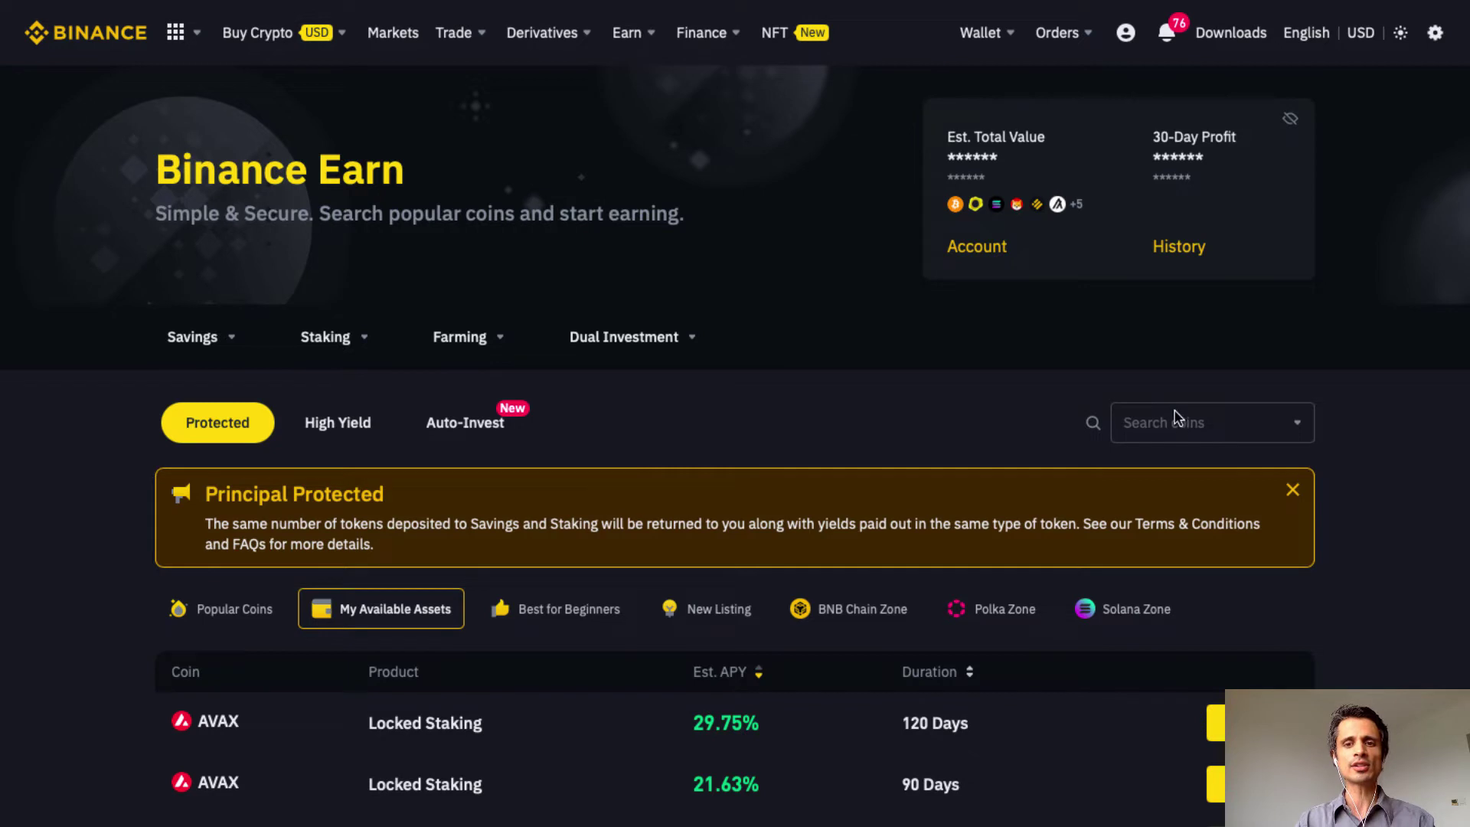
pyautogui.click(1170, 433)
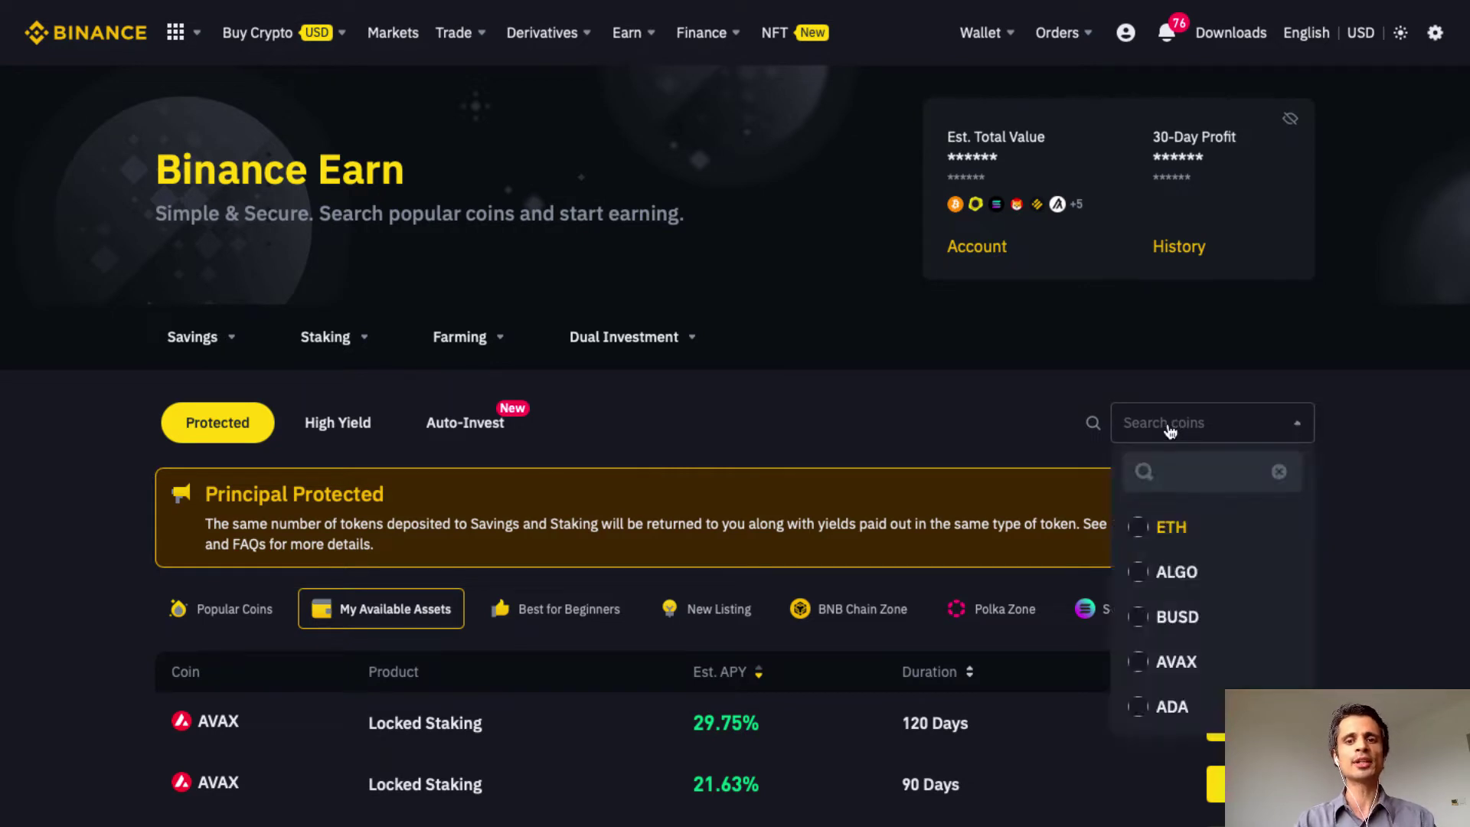
pyautogui.write('BTC')
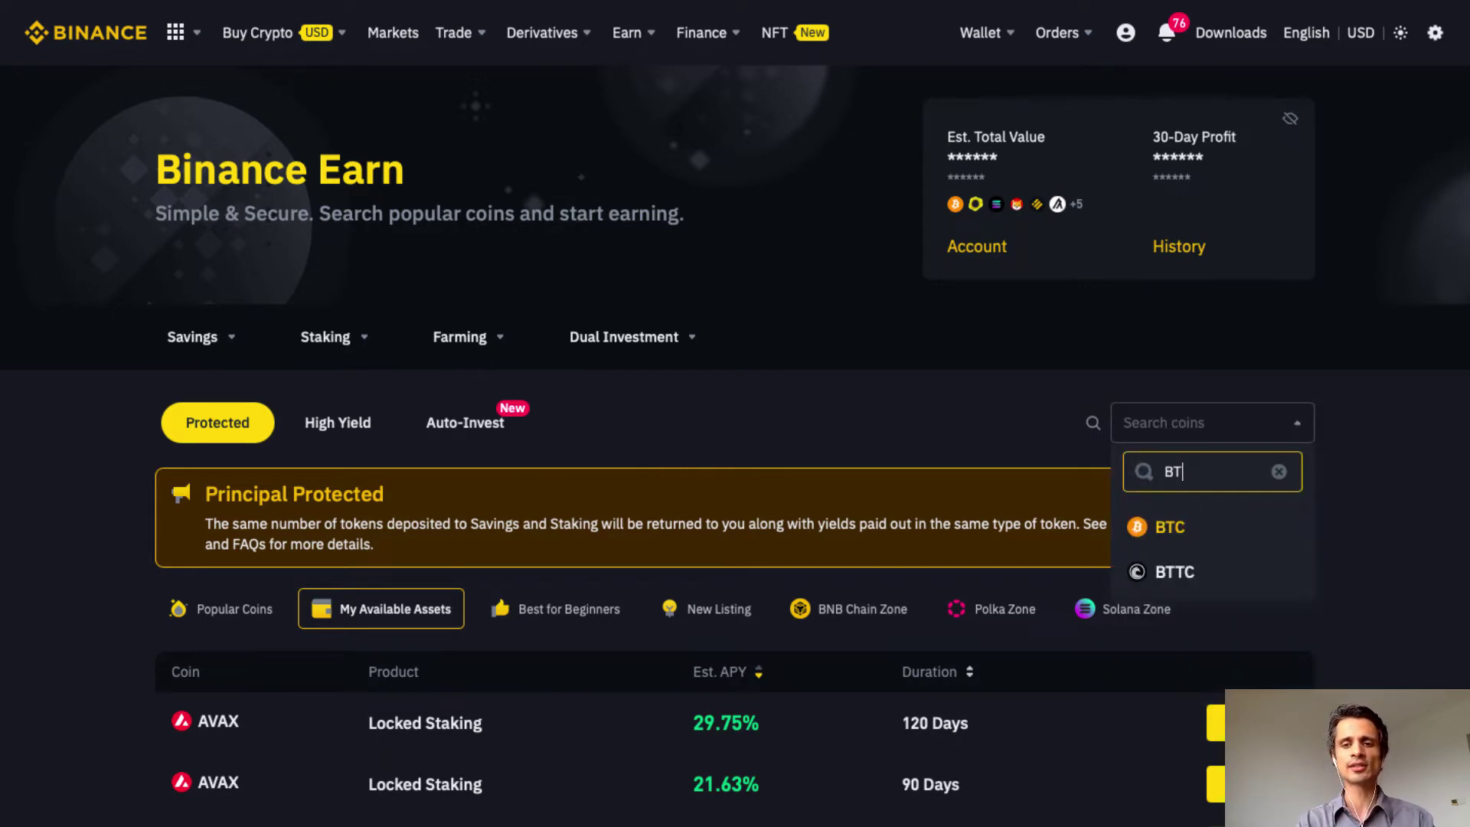
pyautogui.click(1170, 526)
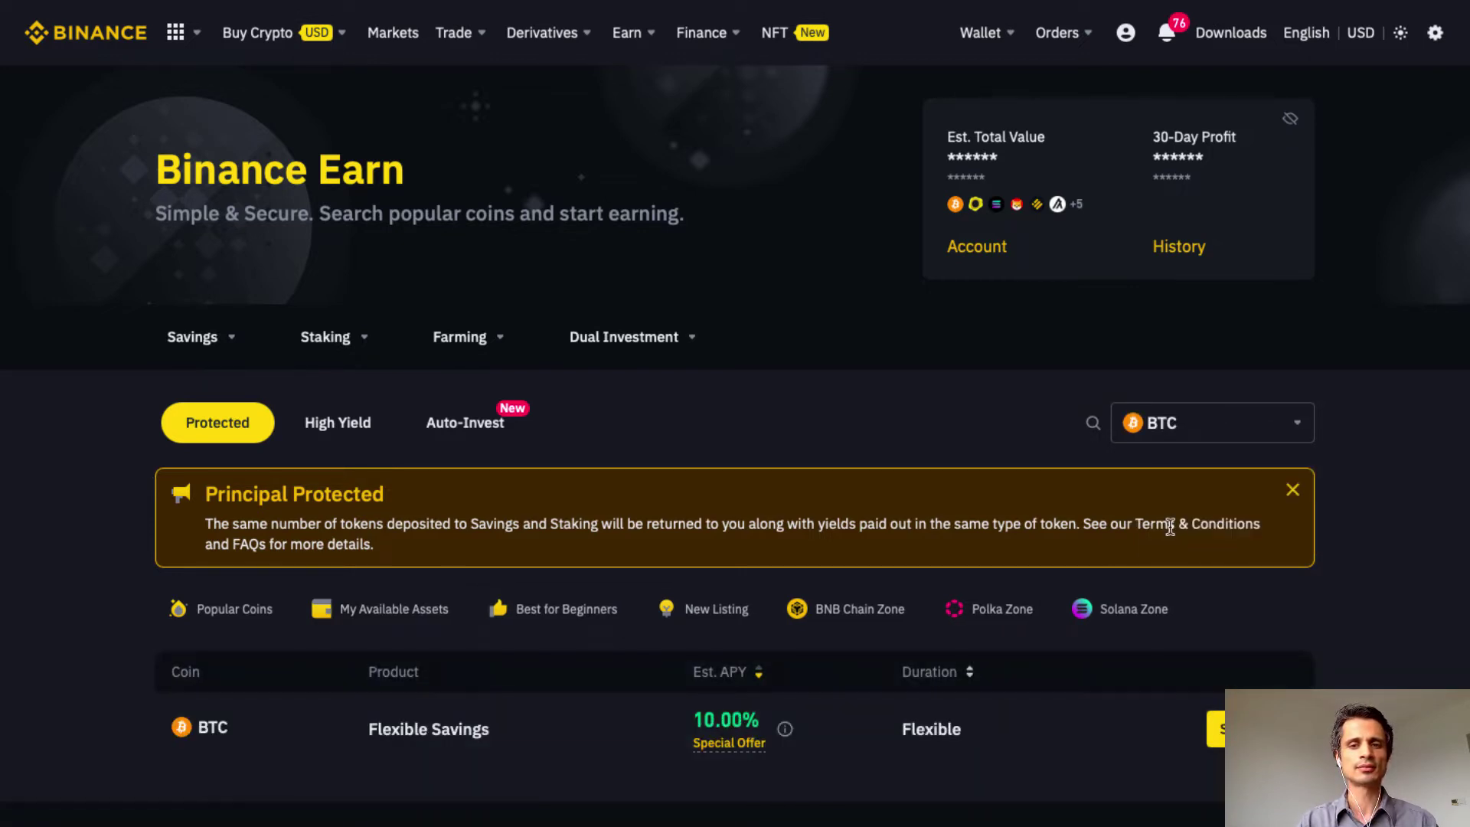
pyautogui.scroll(-2, 1170, 526)
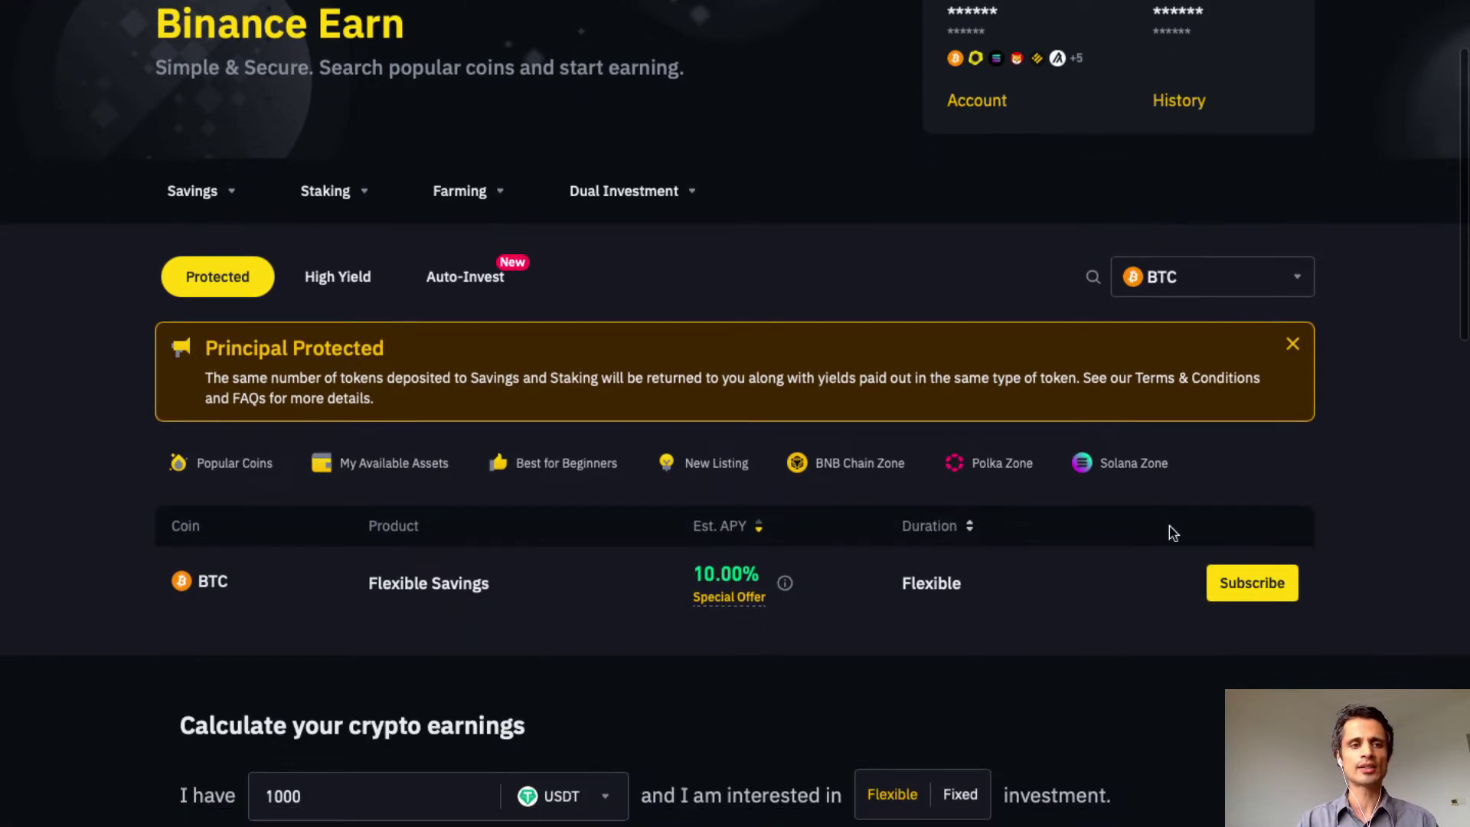
pyautogui.scroll(-2, 1168, 525)
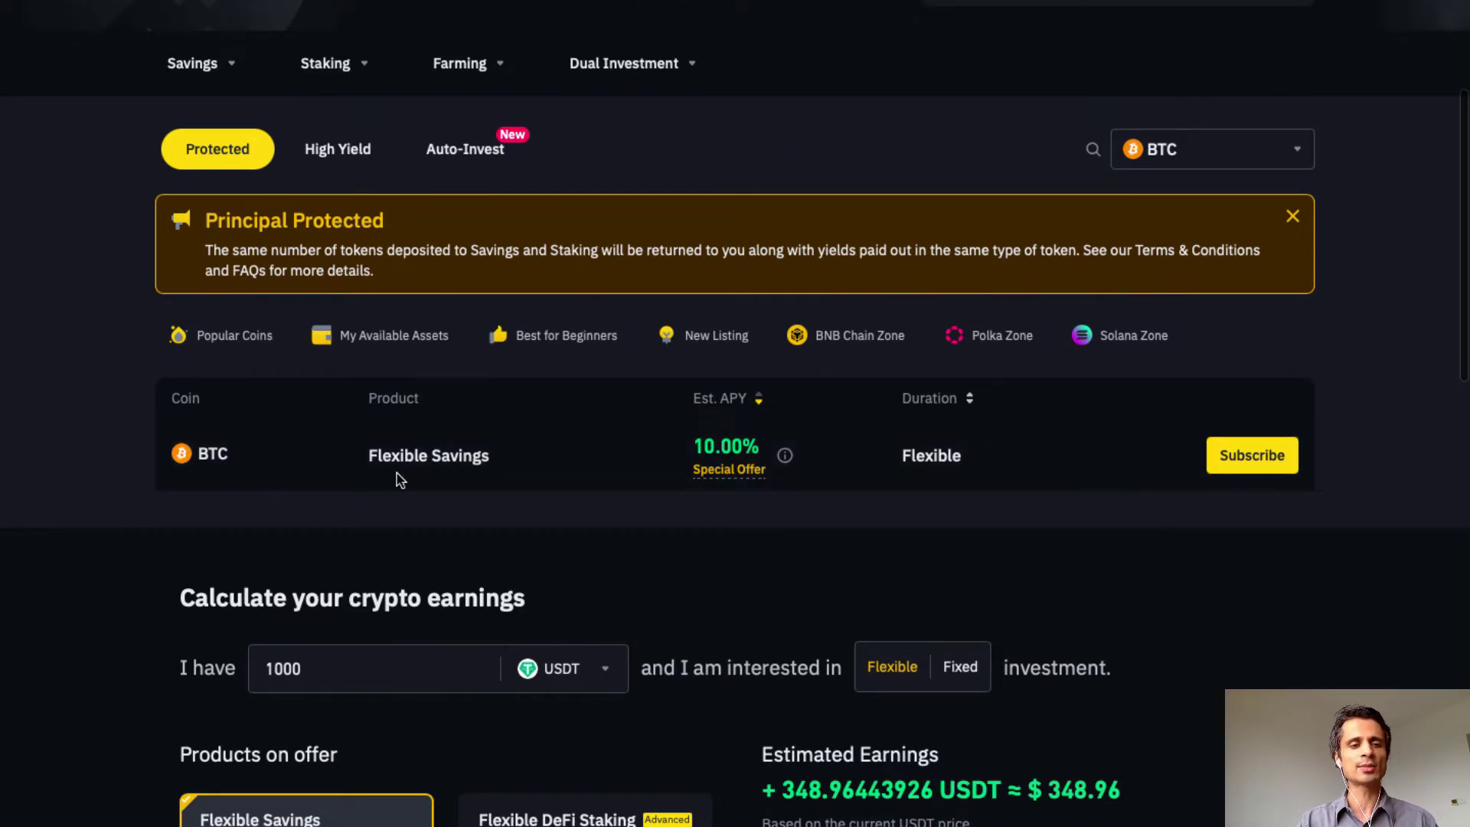
pyautogui.scroll(-1, 450, 497)
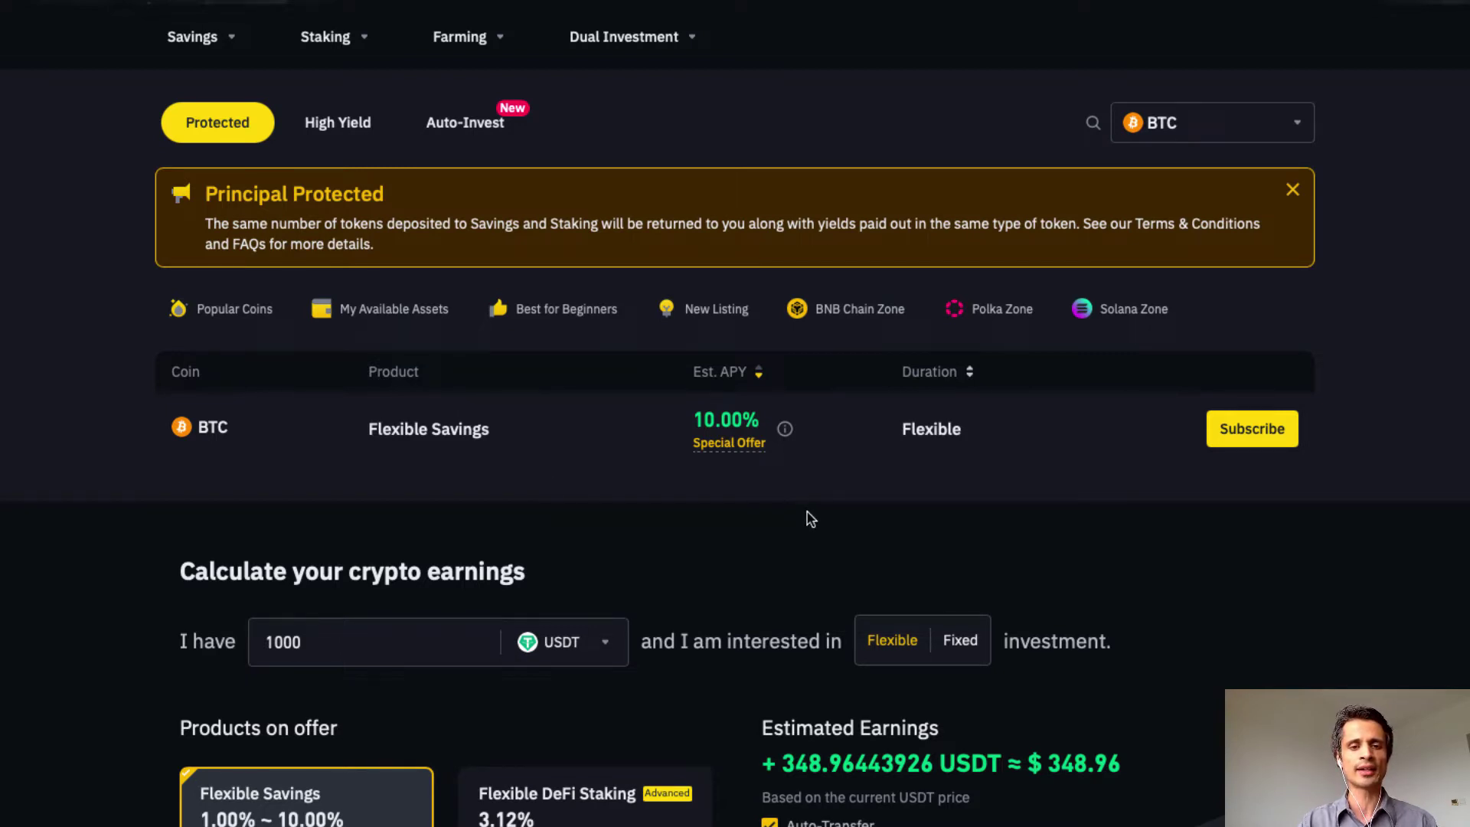
pyautogui.moveTo(786, 430)
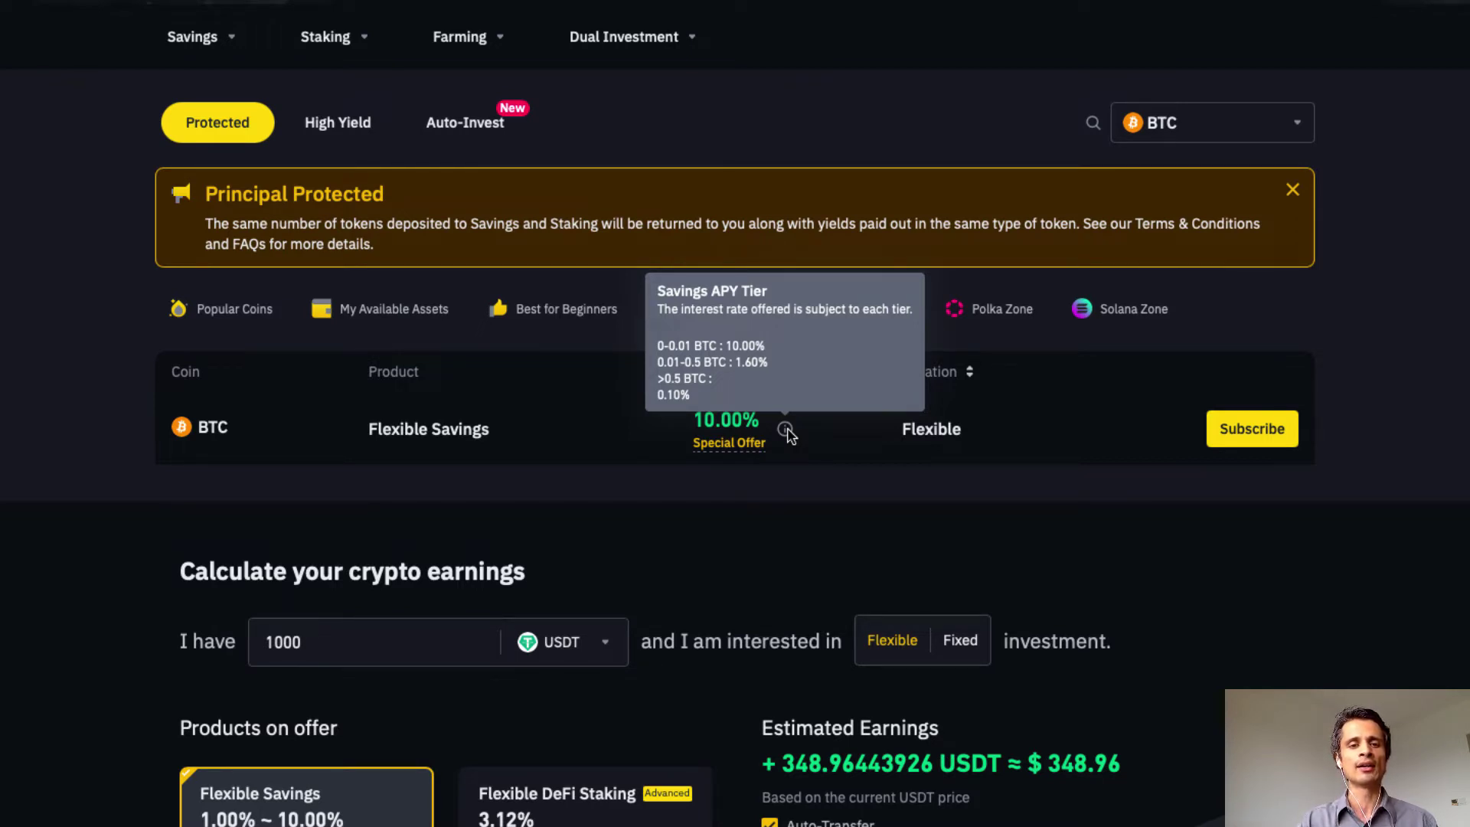
pyautogui.moveTo(733, 449)
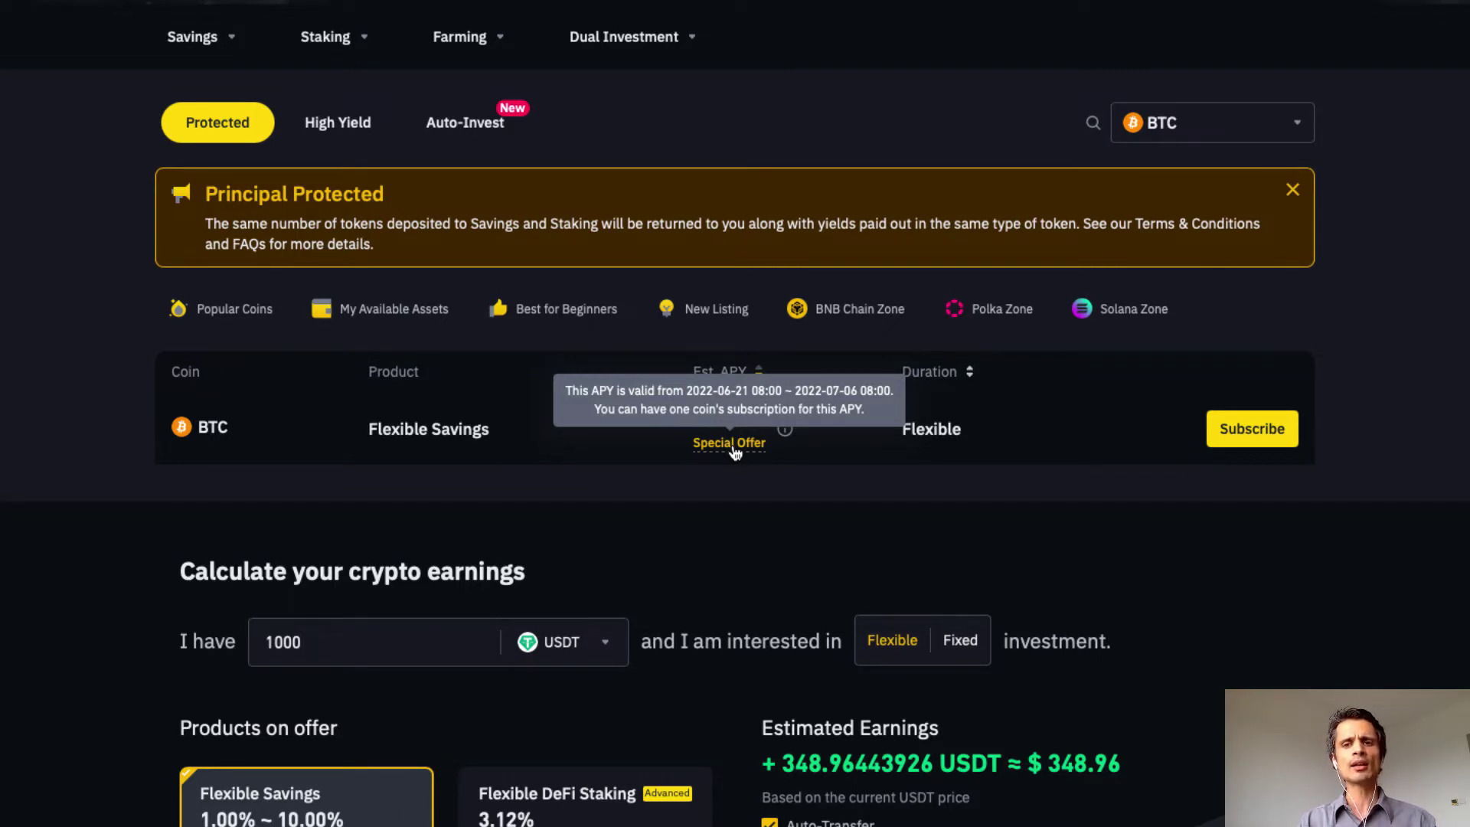
# - Filter the Protected list to BUSD, review its 10.00%, 2.00% and 1.00% APY tiers, and scroll back up
pyautogui.click(1208, 134)
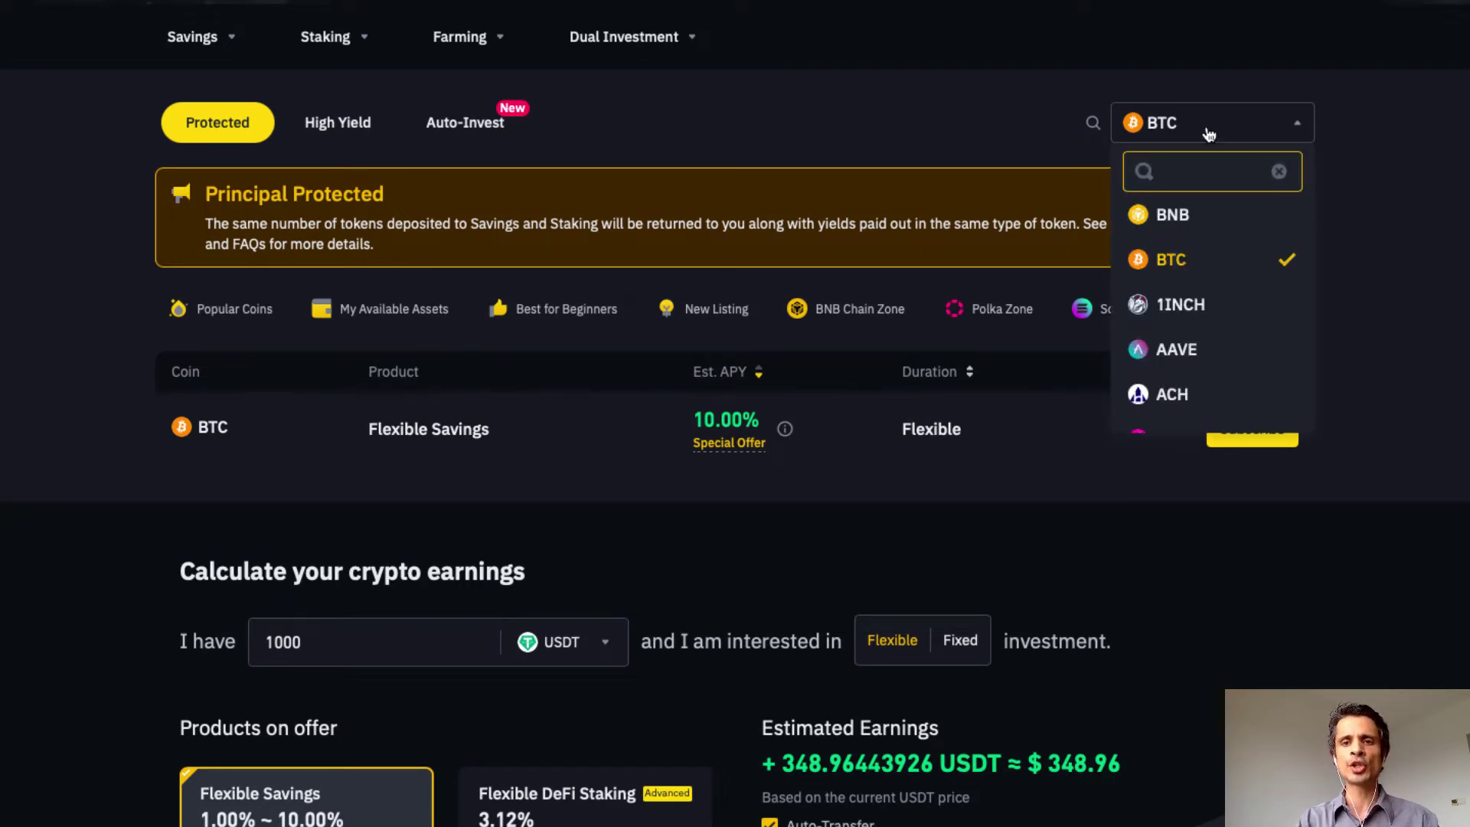
pyautogui.write('BUS')
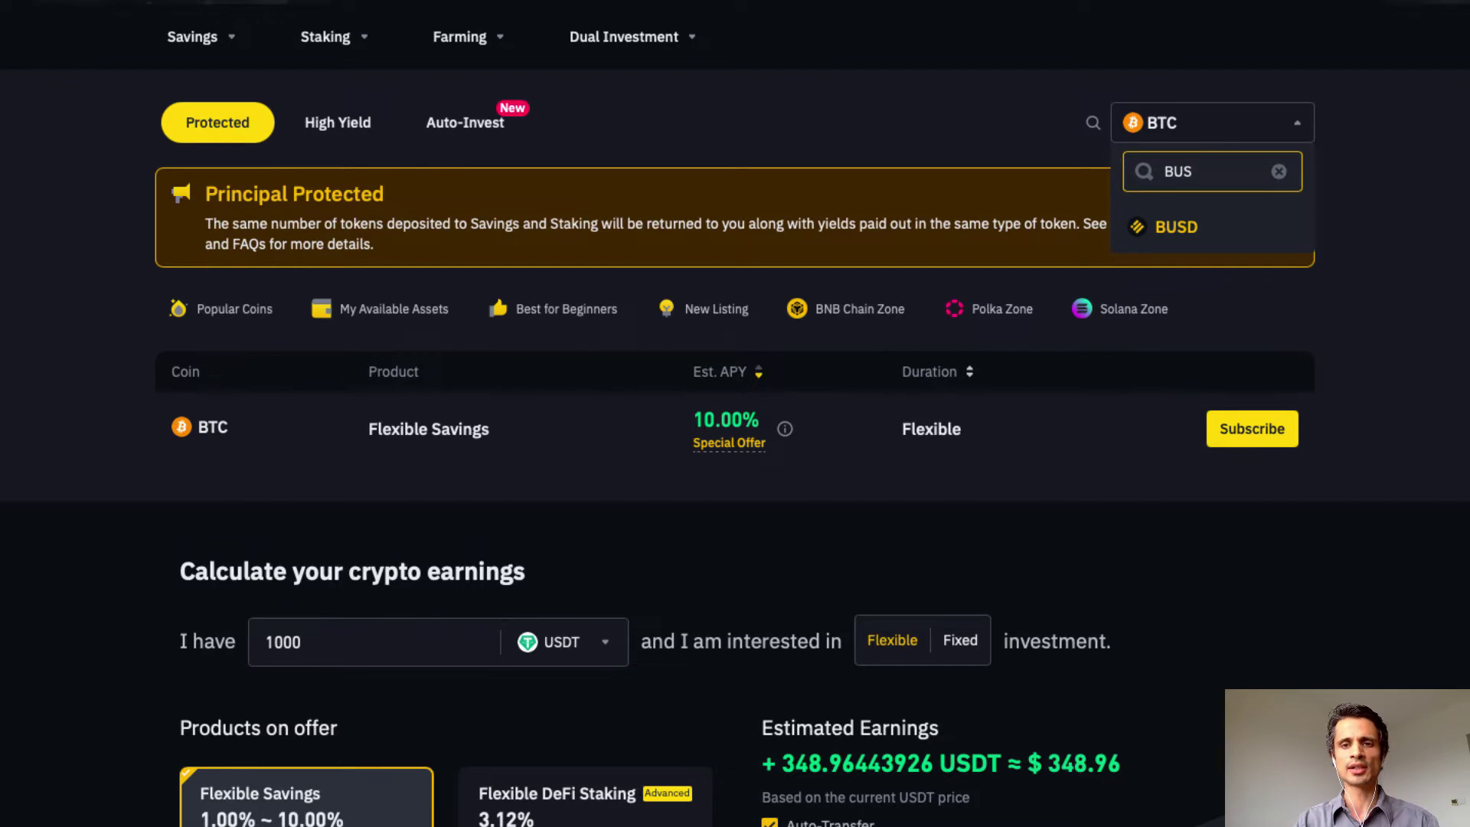
pyautogui.click(1171, 230)
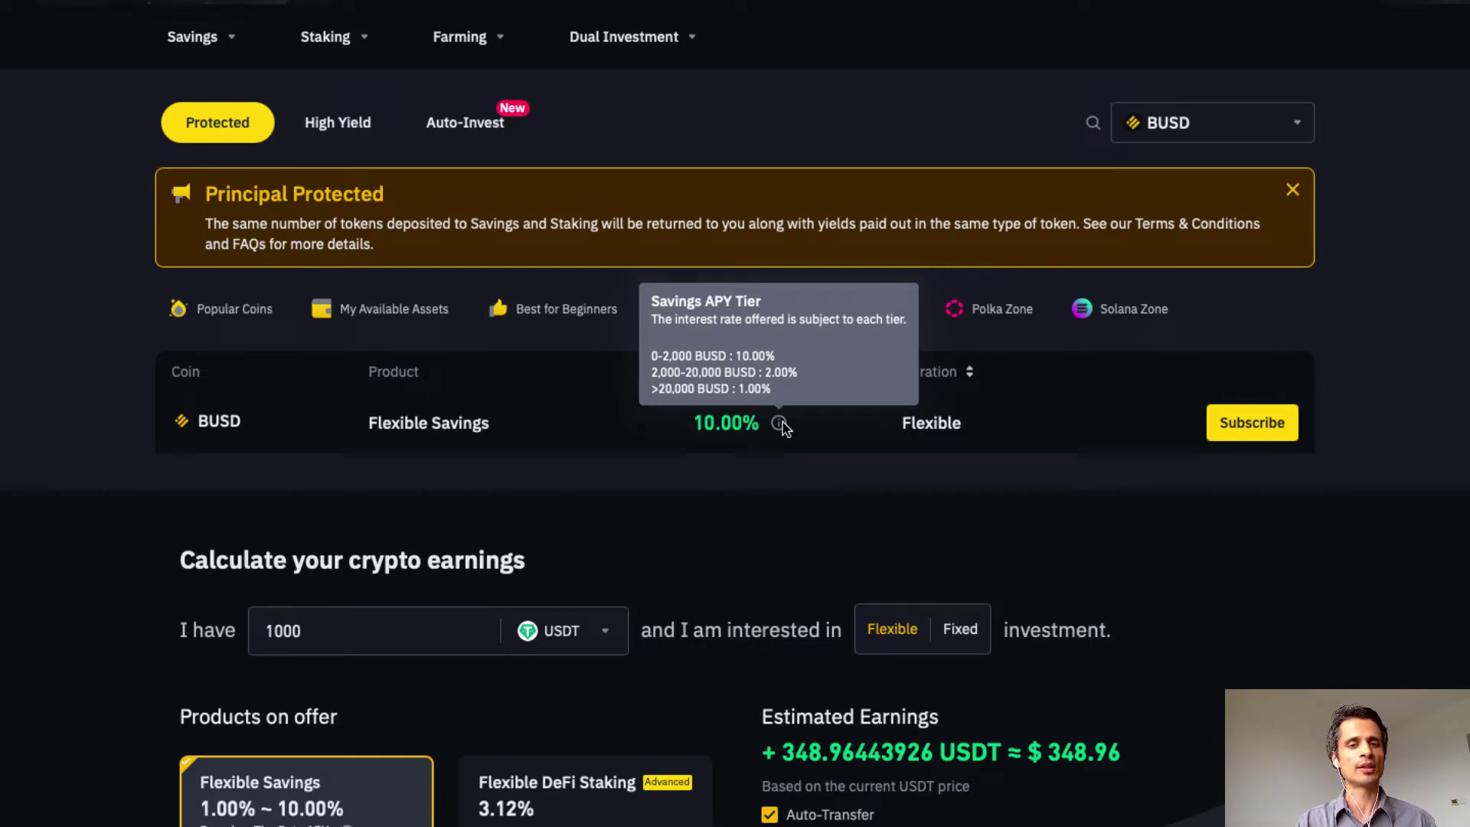
pyautogui.scroll(4, 853, 121)
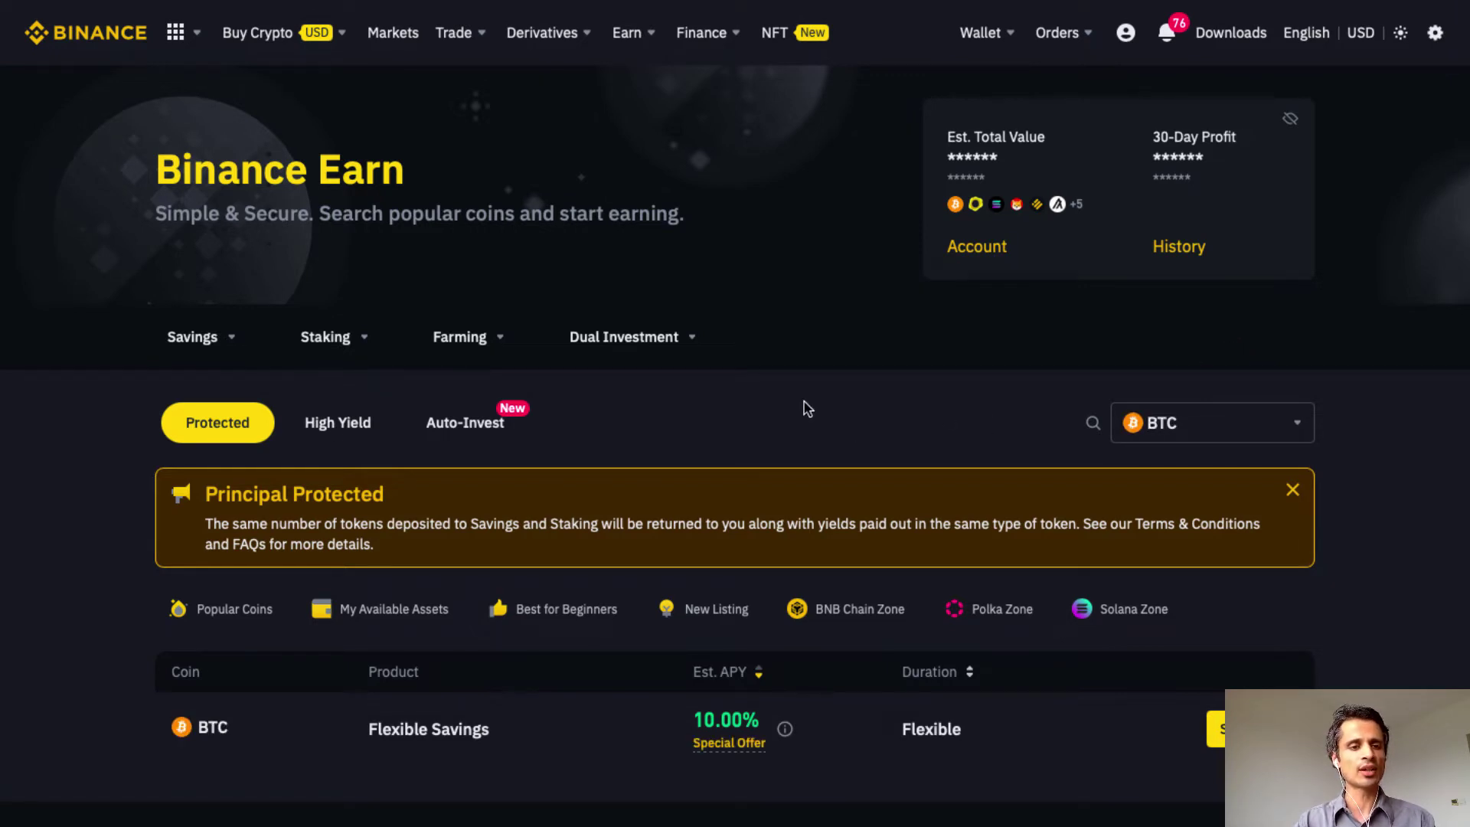
# - Show the High Yield products and open the BTC Dual Investment offer at 178.42% APY
pyautogui.click(338, 423)
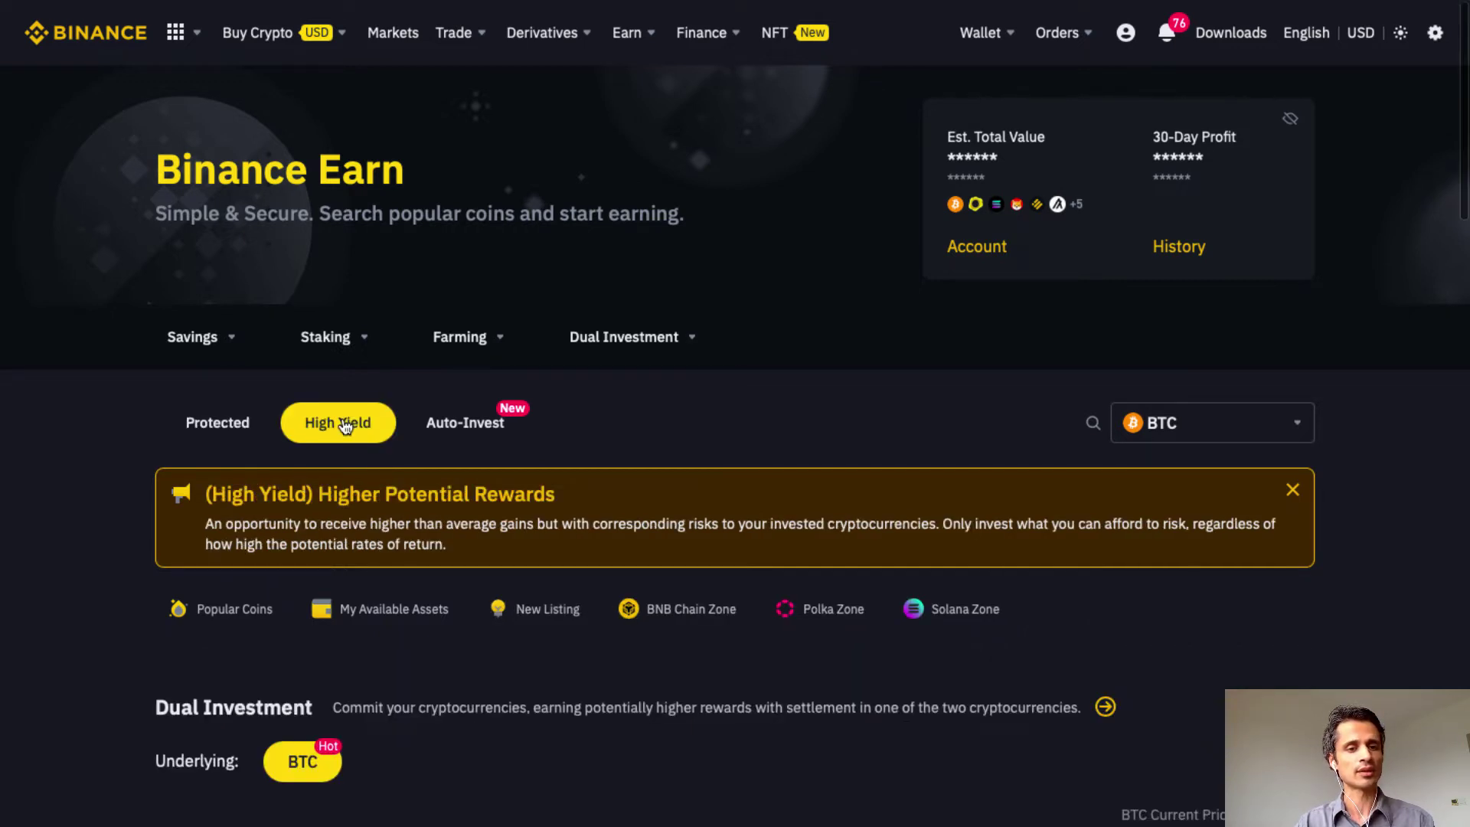
pyautogui.scroll(-3, 344, 426)
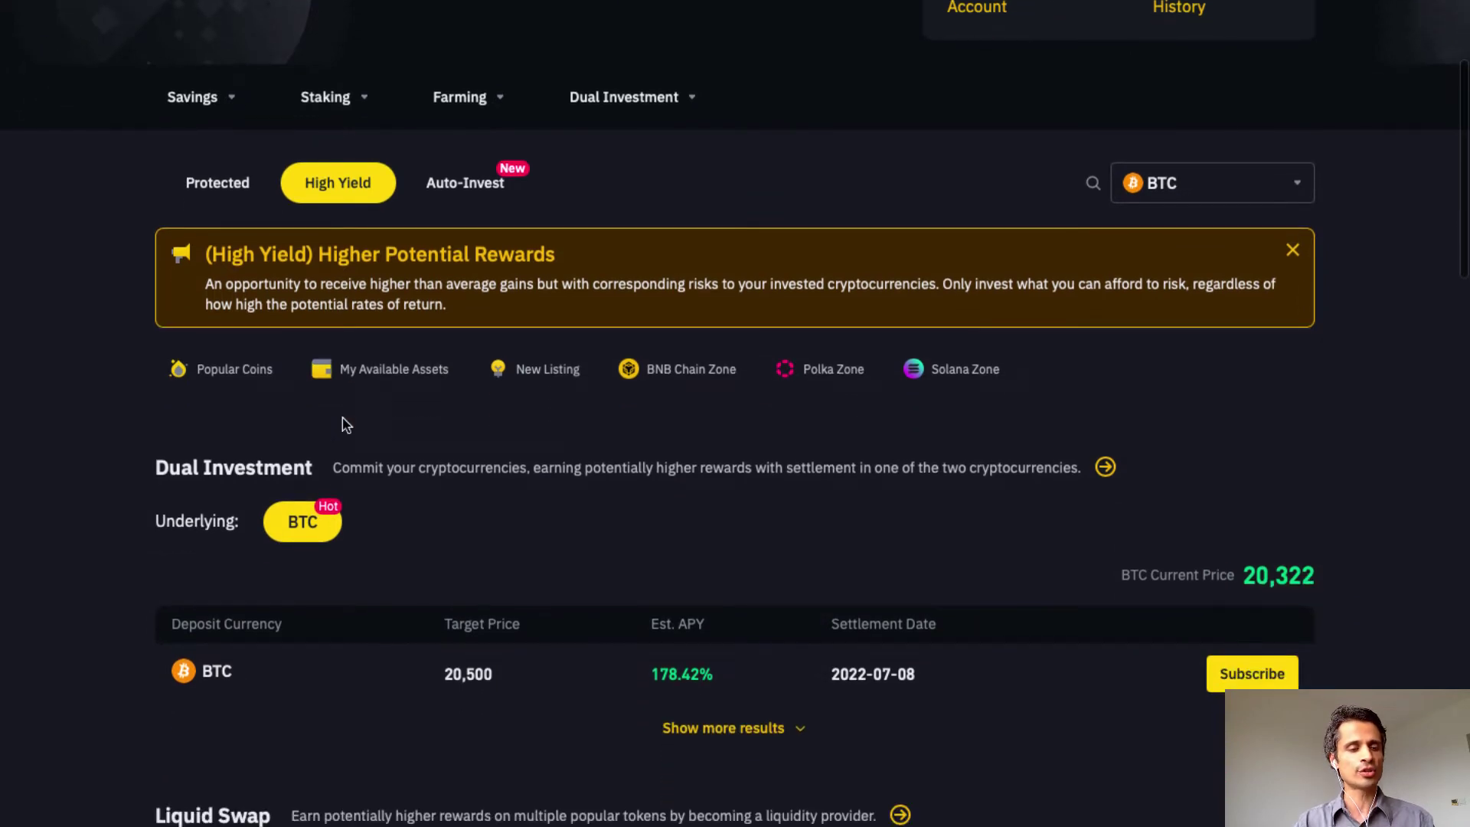
pyautogui.scroll(-2, 344, 425)
pyautogui.scroll(-2, 344, 425)
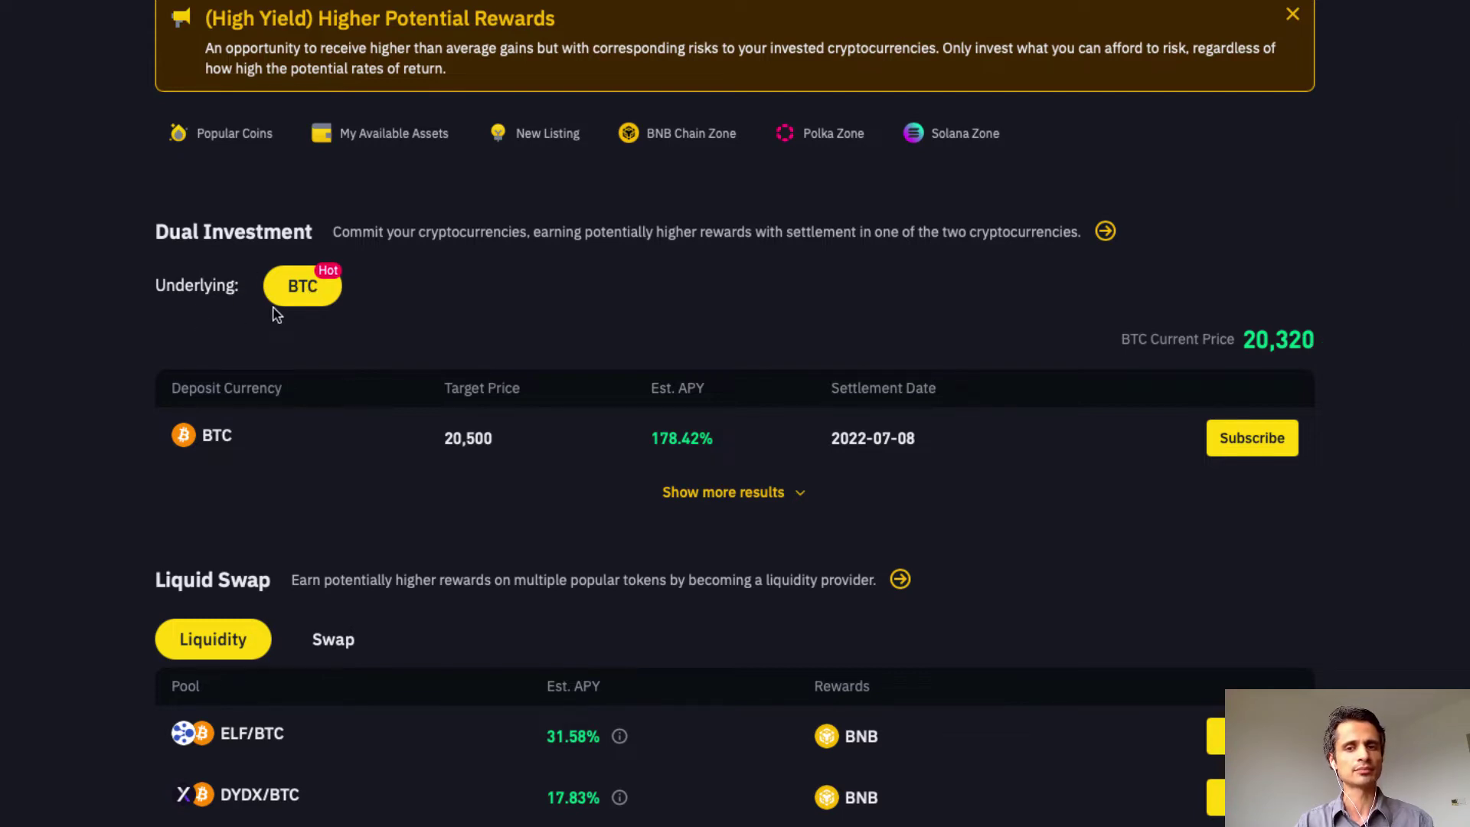
pyautogui.click(1256, 442)
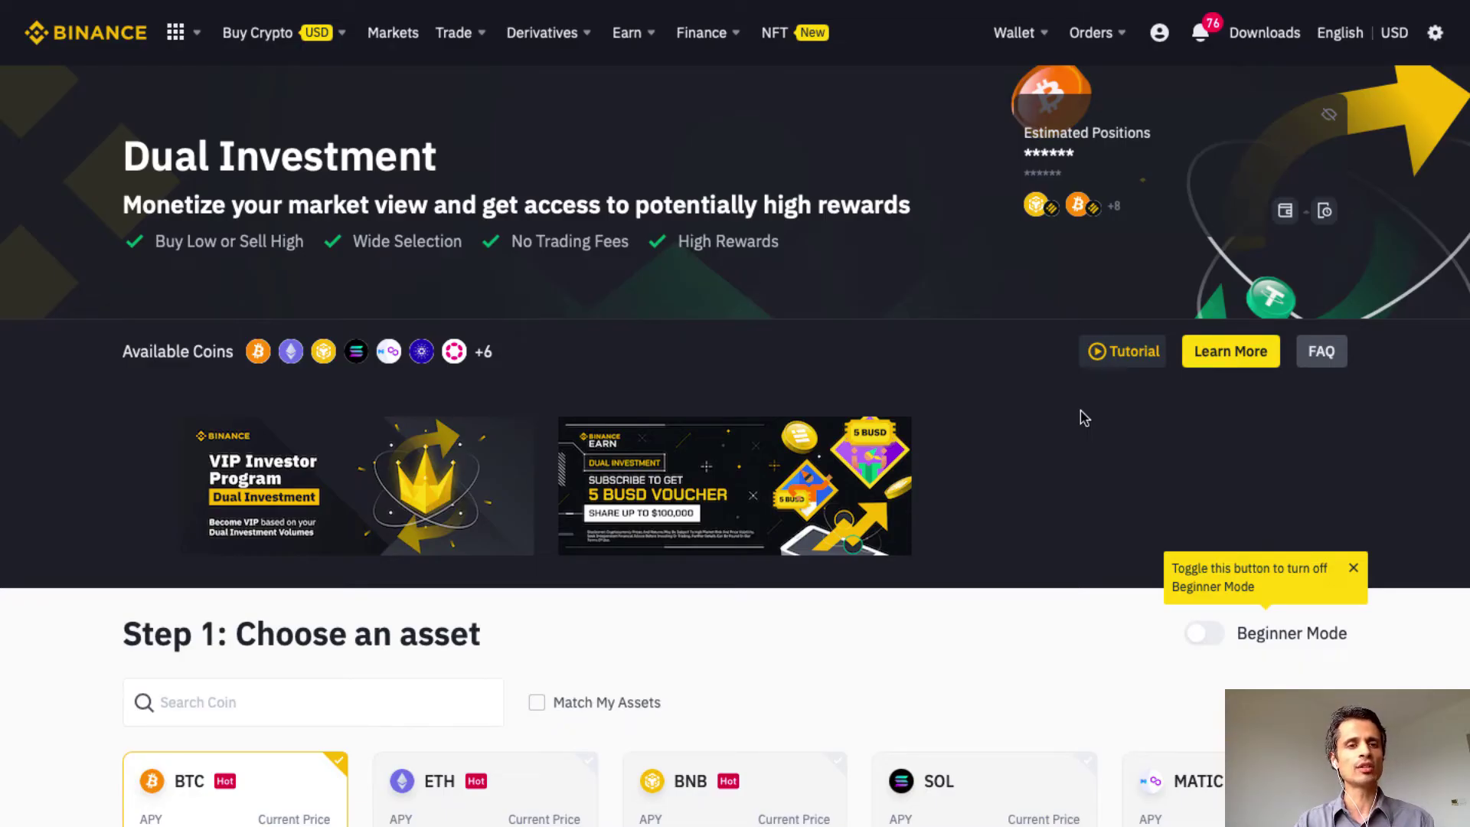
# - Scroll to BTC at 4.88%–184.08% APY and the Step 2 settlement dates from 2022-07-08
pyautogui.scroll(-6, 1084, 417)
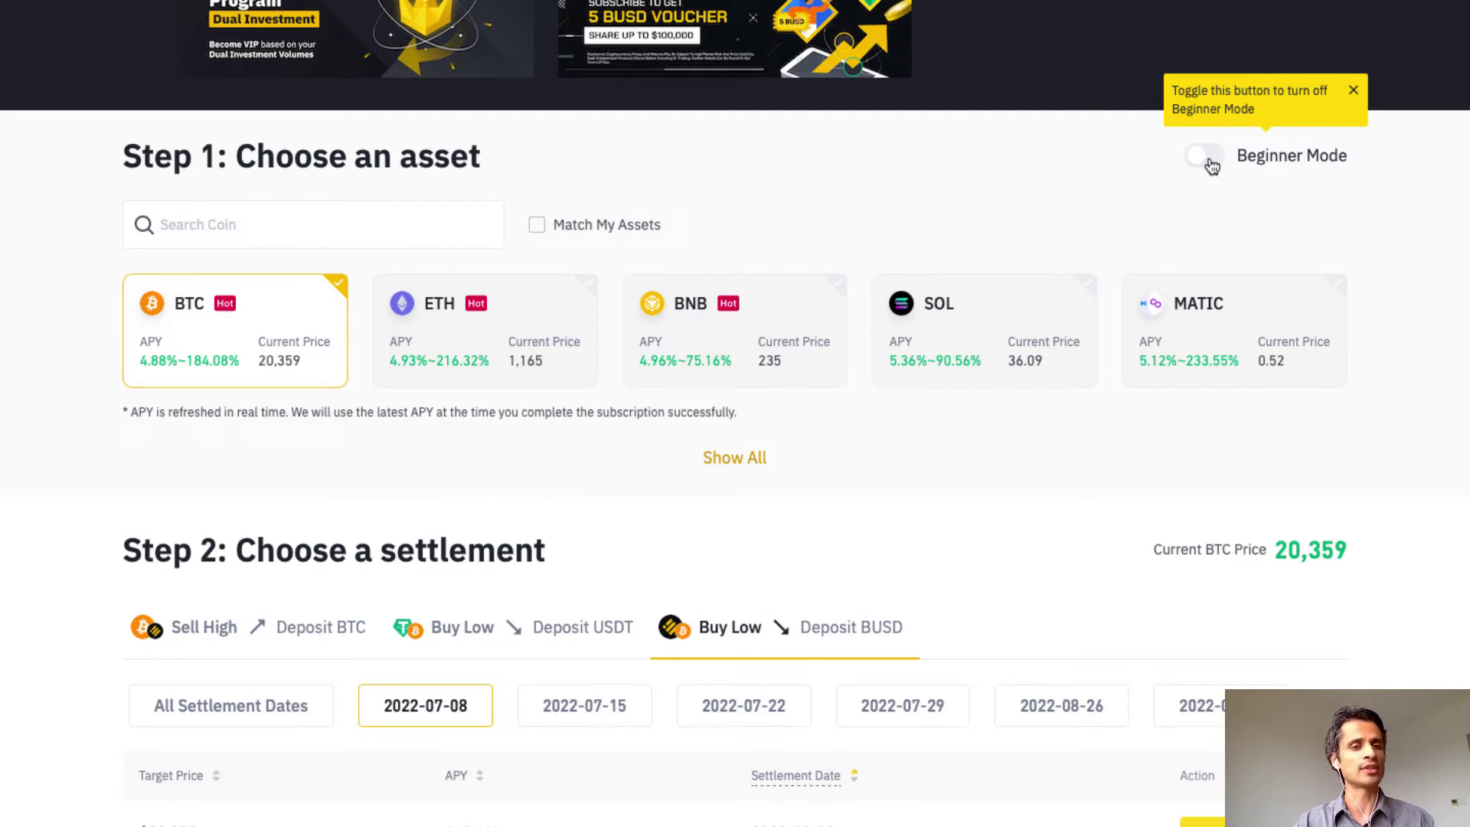
pyautogui.scroll(1, 177, 251)
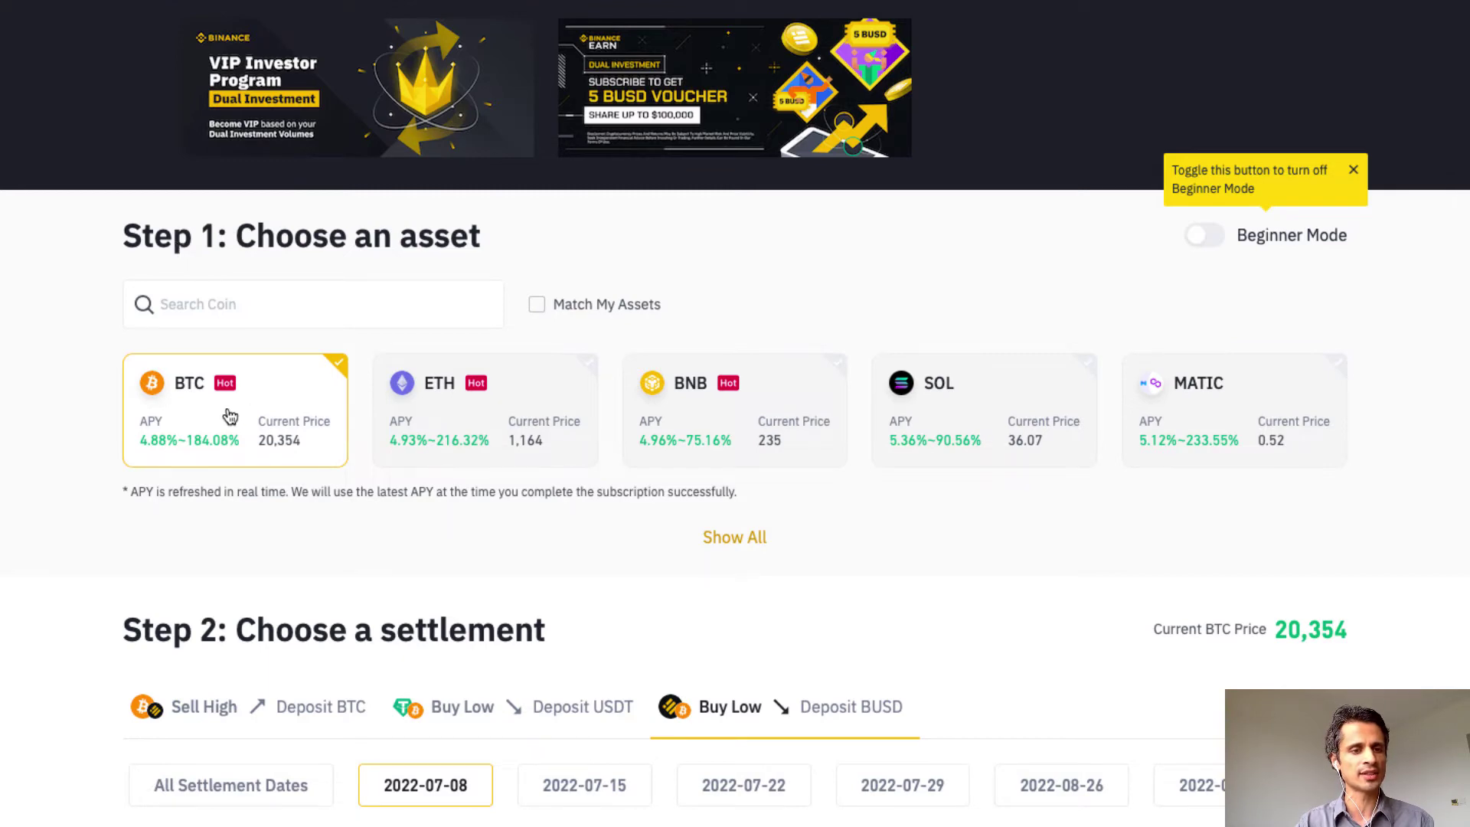
pyautogui.scroll(-5, 229, 415)
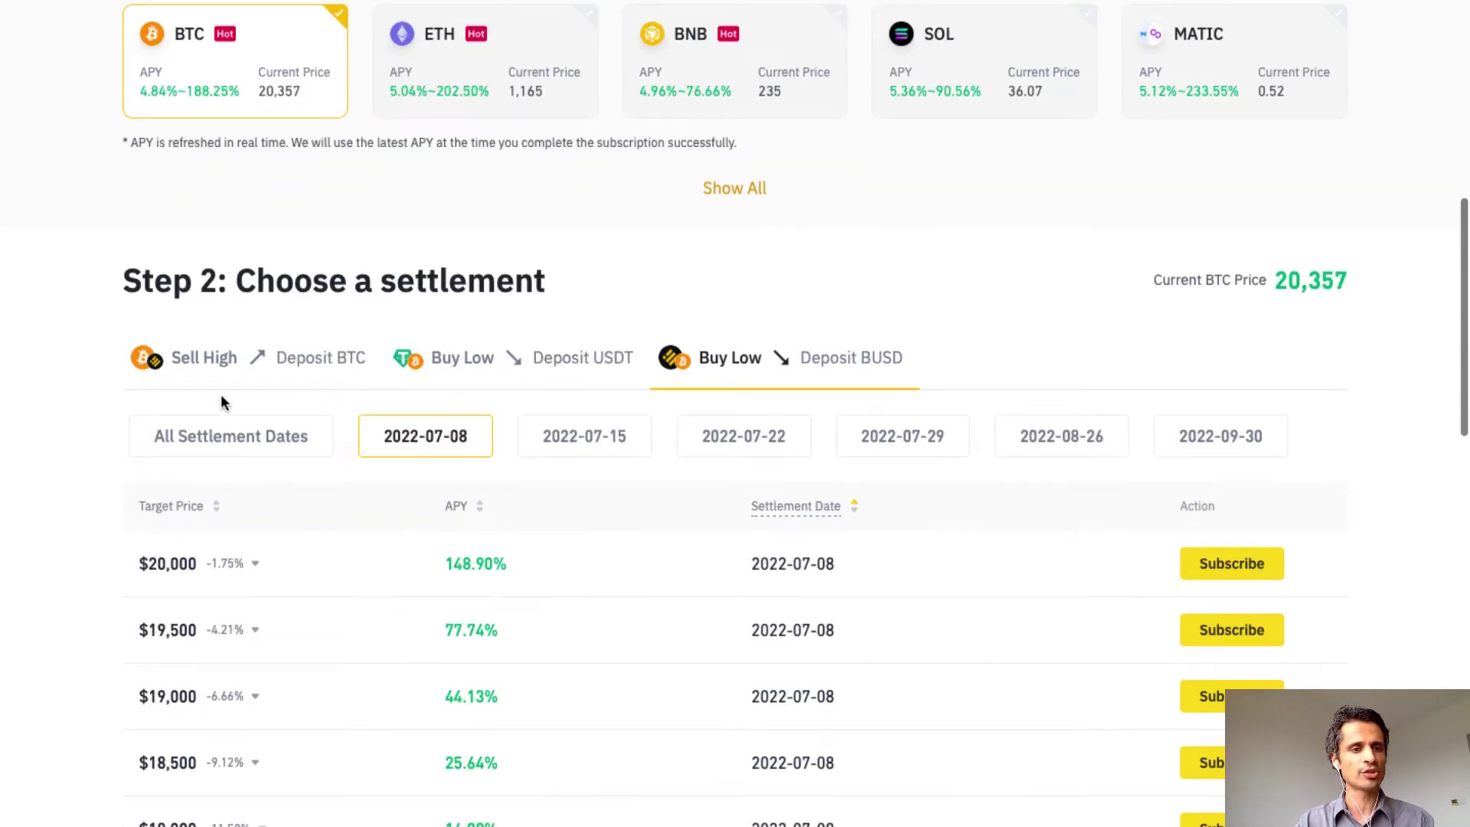
# - Show the Sell High / Deposit BTC offers settling on 2022-07-08
pyautogui.click(184, 360)
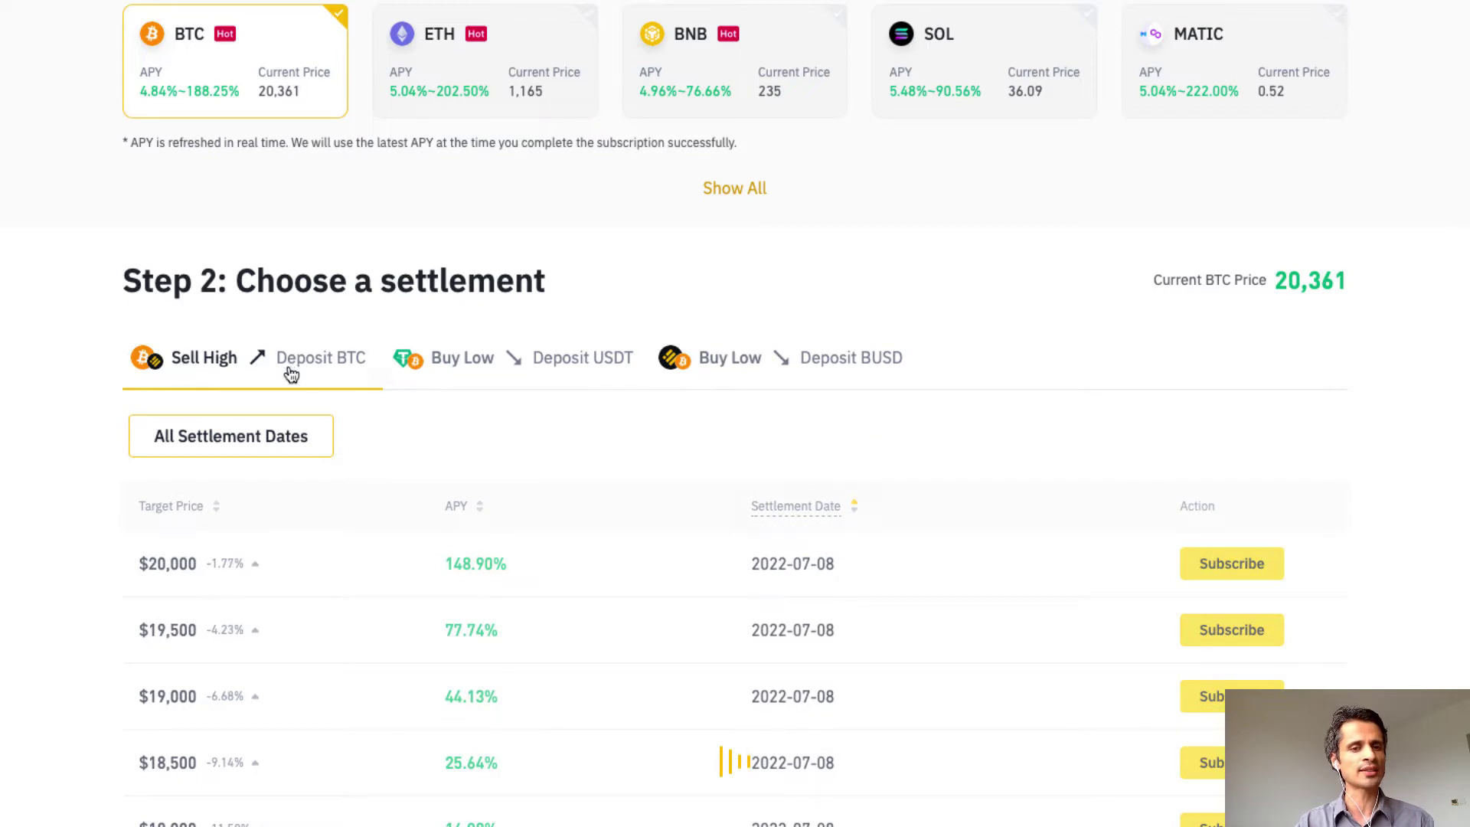
pyautogui.scroll(-2, 289, 372)
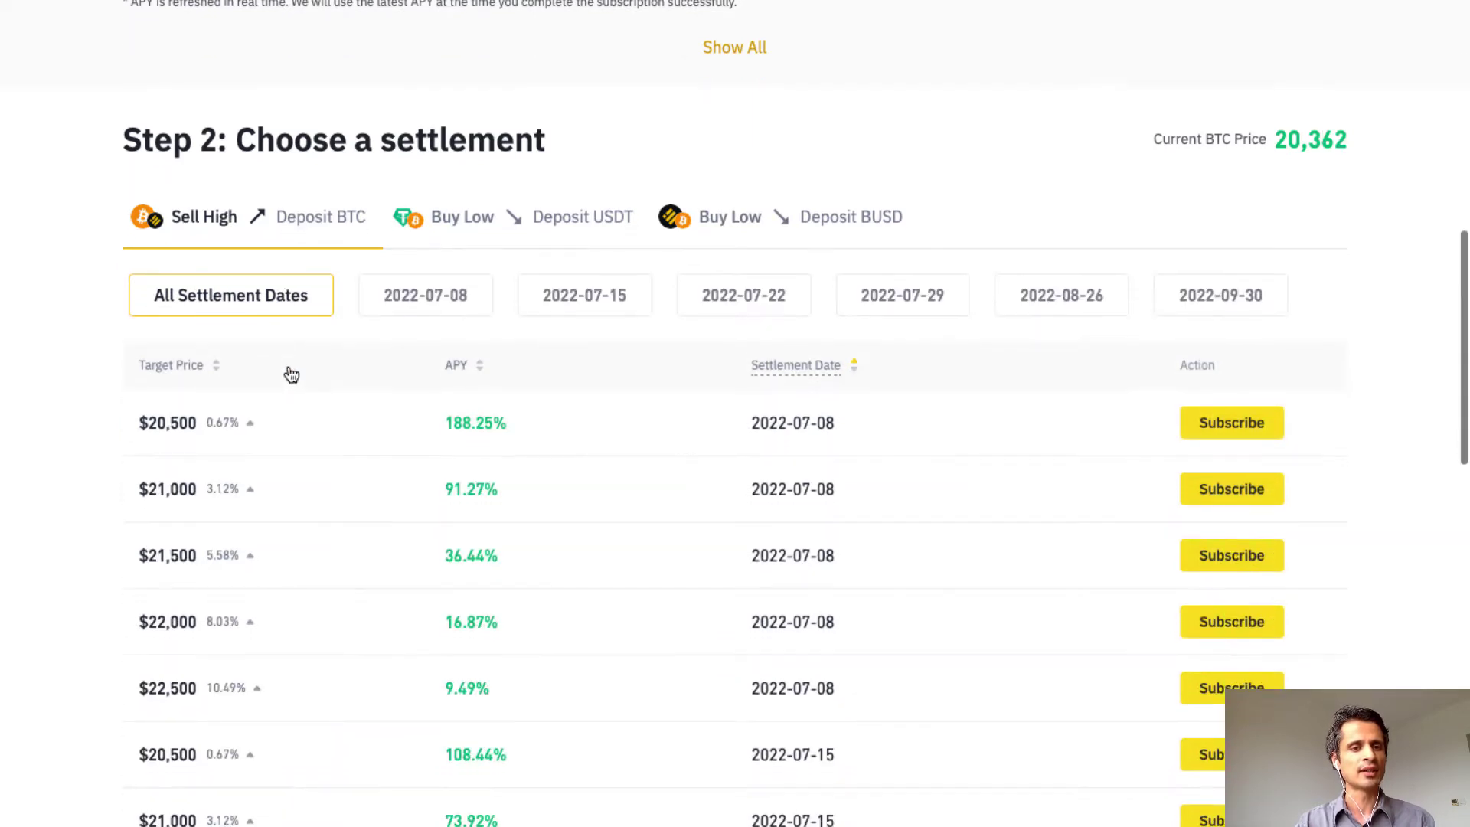
pyautogui.click(420, 302)
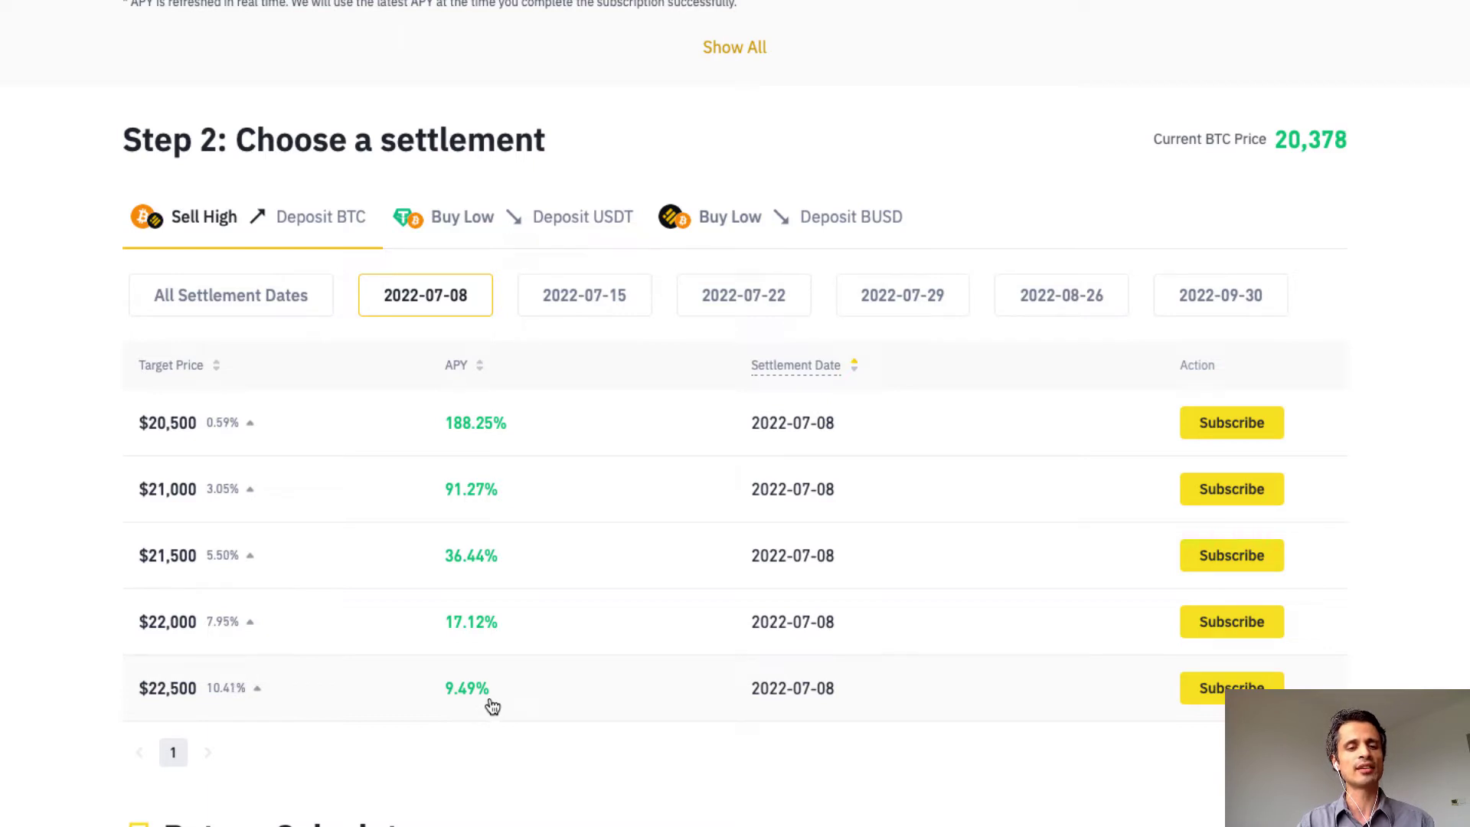
# - Compare the 2022-07-15 and 2022-09-30 settlements, then return to 2022-07-08
pyautogui.click(598, 301)
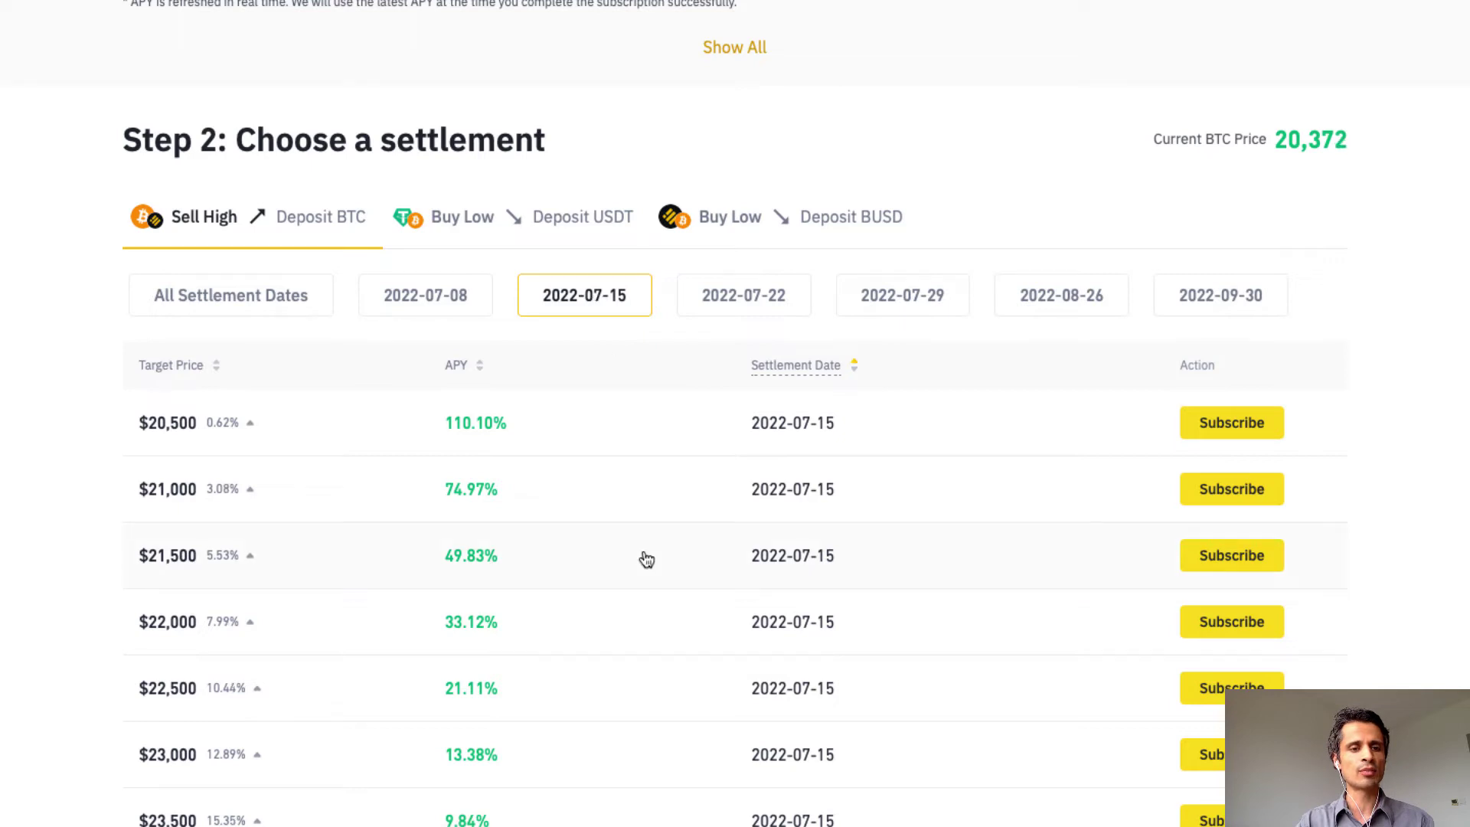
pyautogui.scroll(-2, 647, 560)
pyautogui.scroll(1, 647, 560)
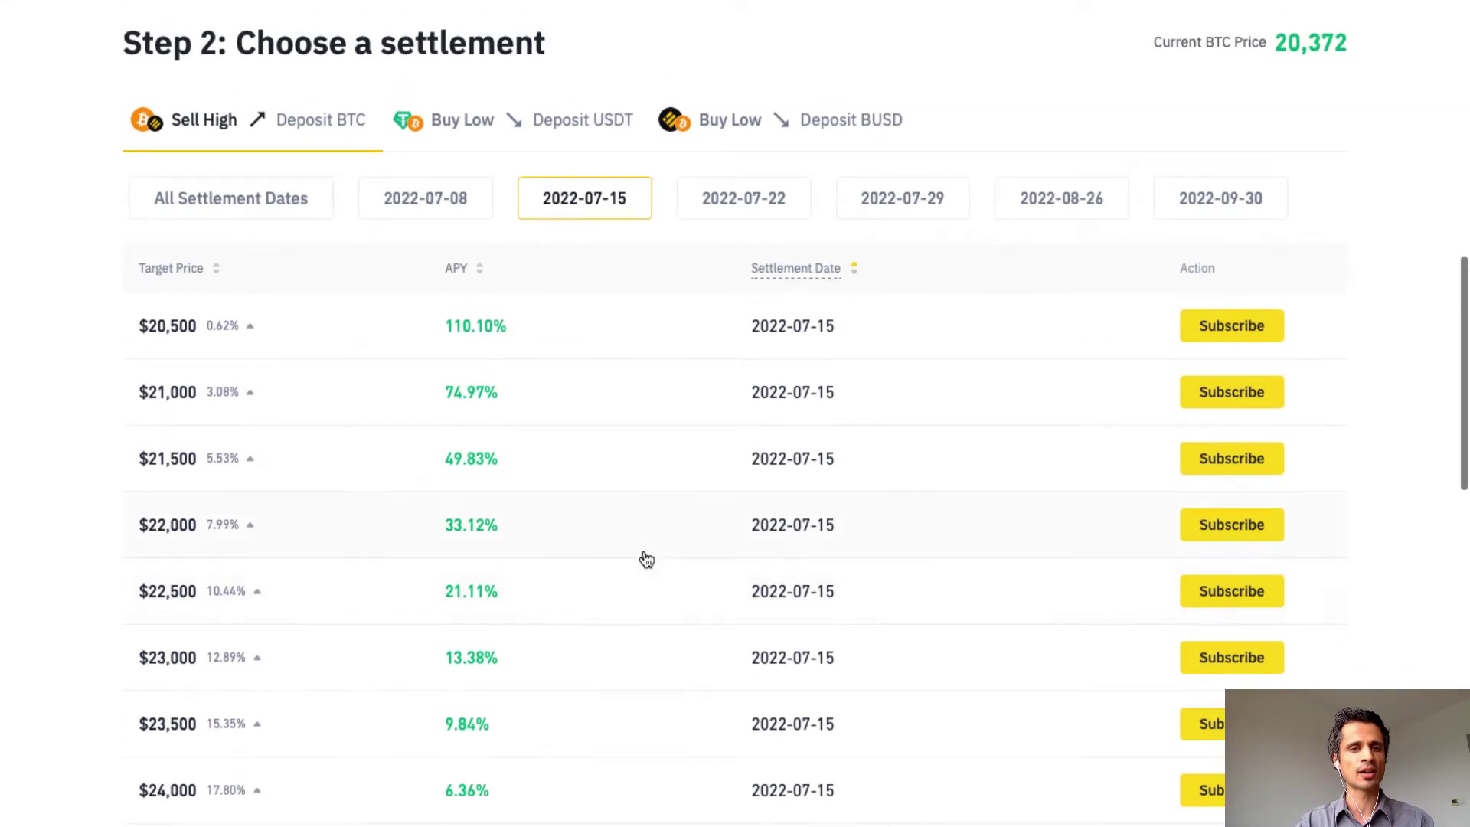
pyautogui.click(1239, 200)
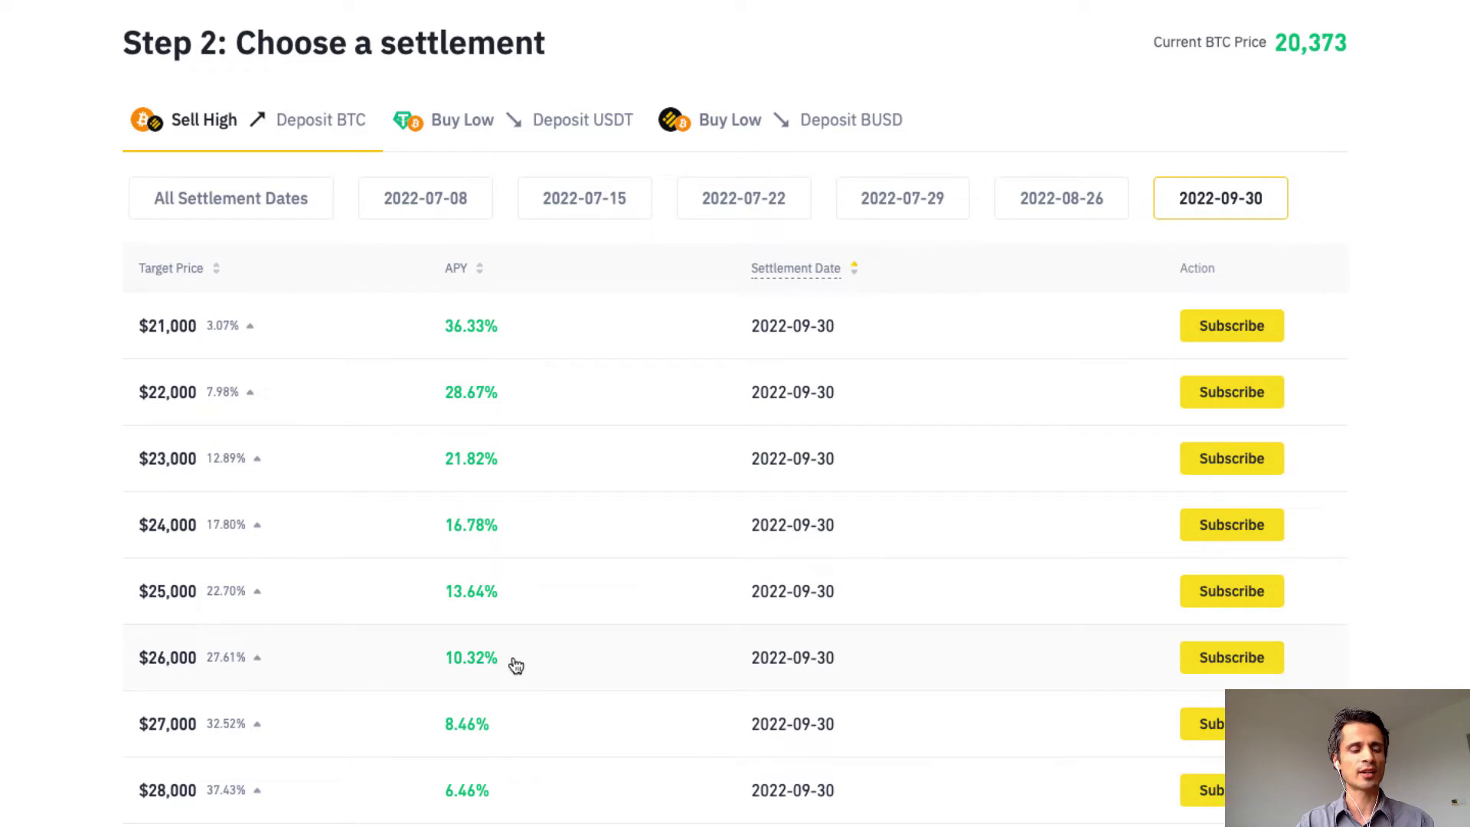
pyautogui.click(422, 208)
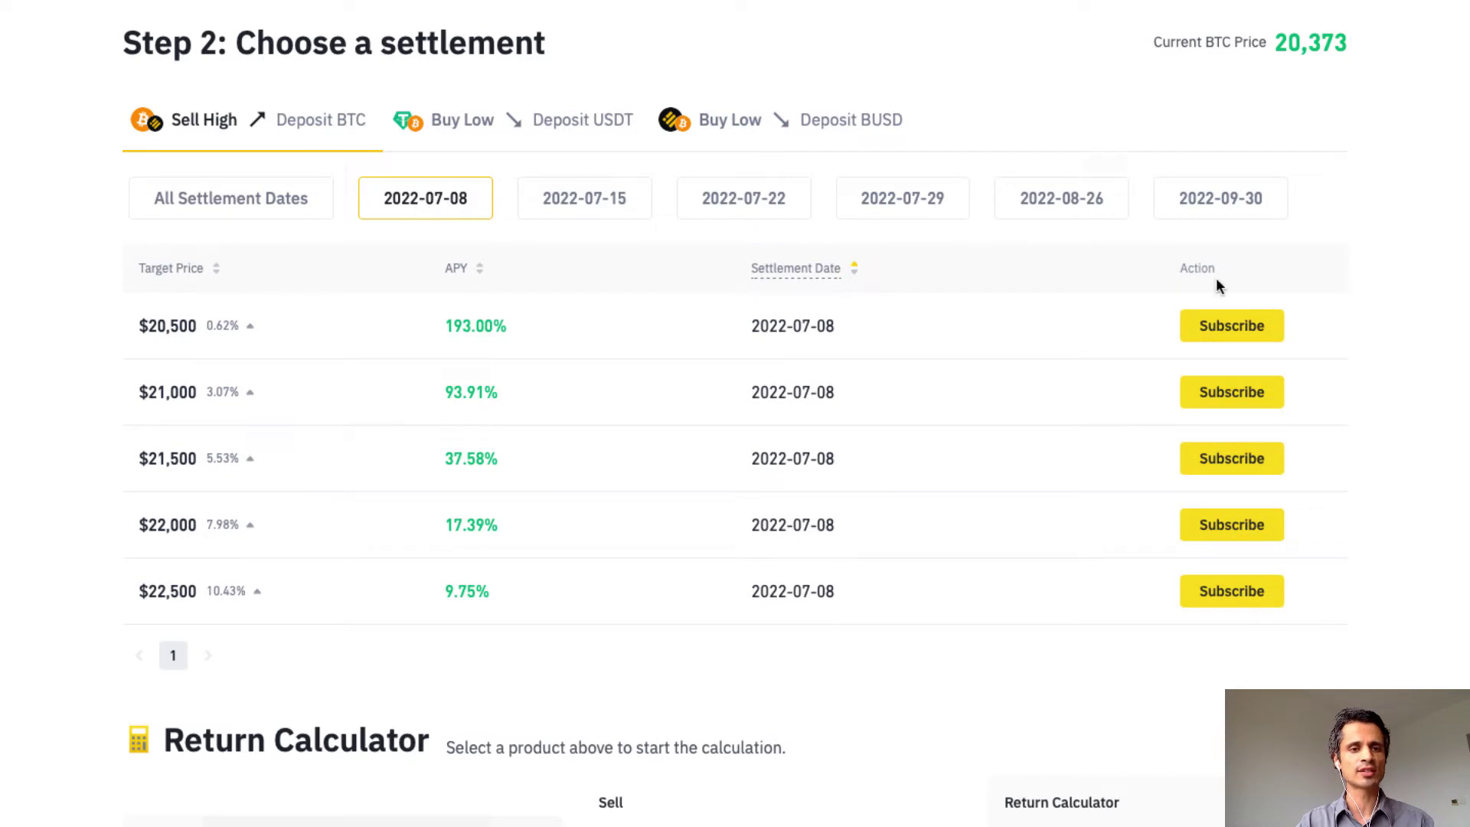
# - Subscribe 0.001 BTC to the $20,500 Sell High product and note the BUSD return
pyautogui.click(1248, 330)
pyautogui.click(508, 388)
pyautogui.write('0.001')
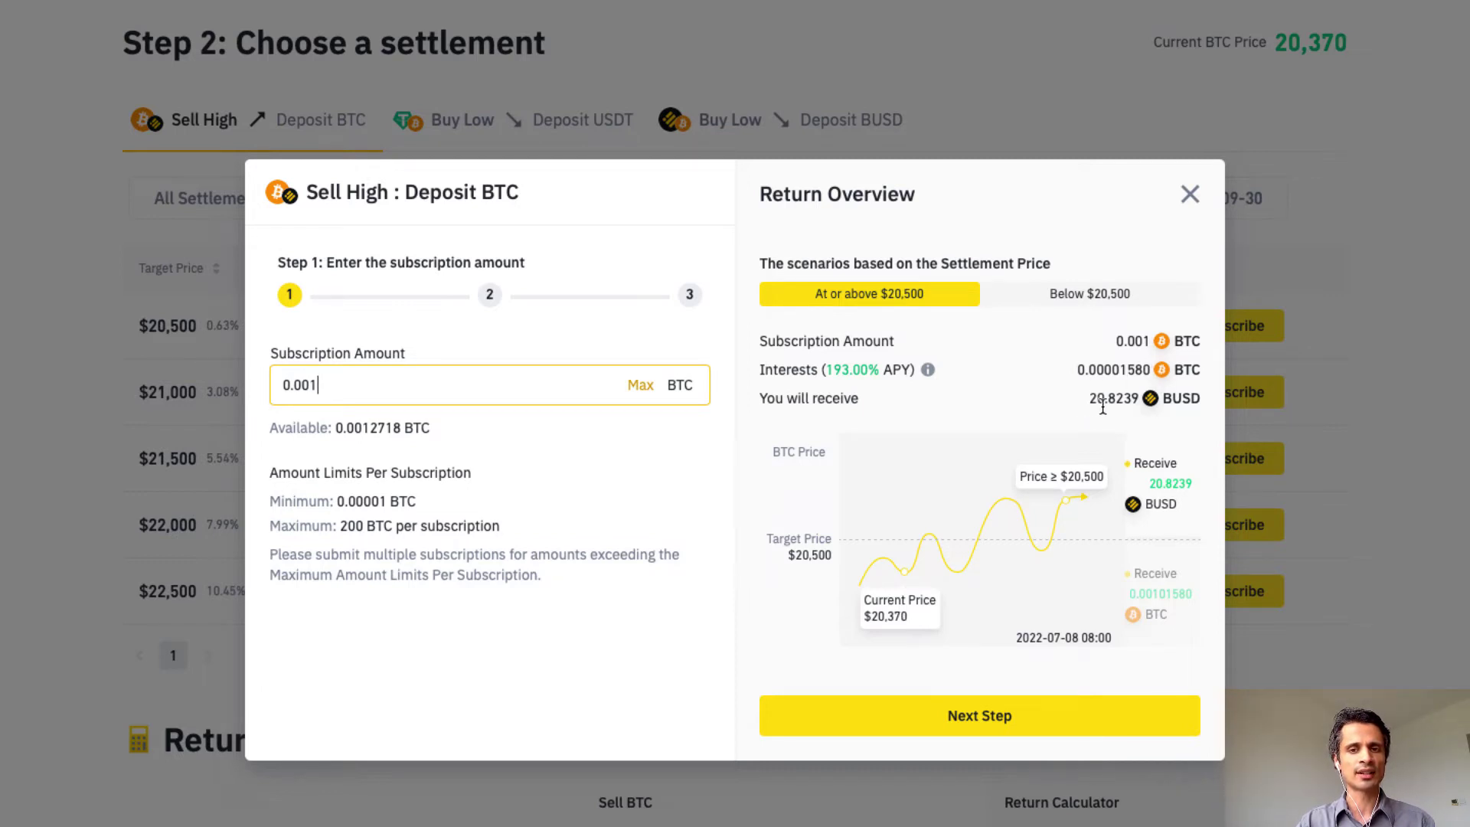
pyautogui.moveTo(1087, 400); pyautogui.dragTo(1123, 401)
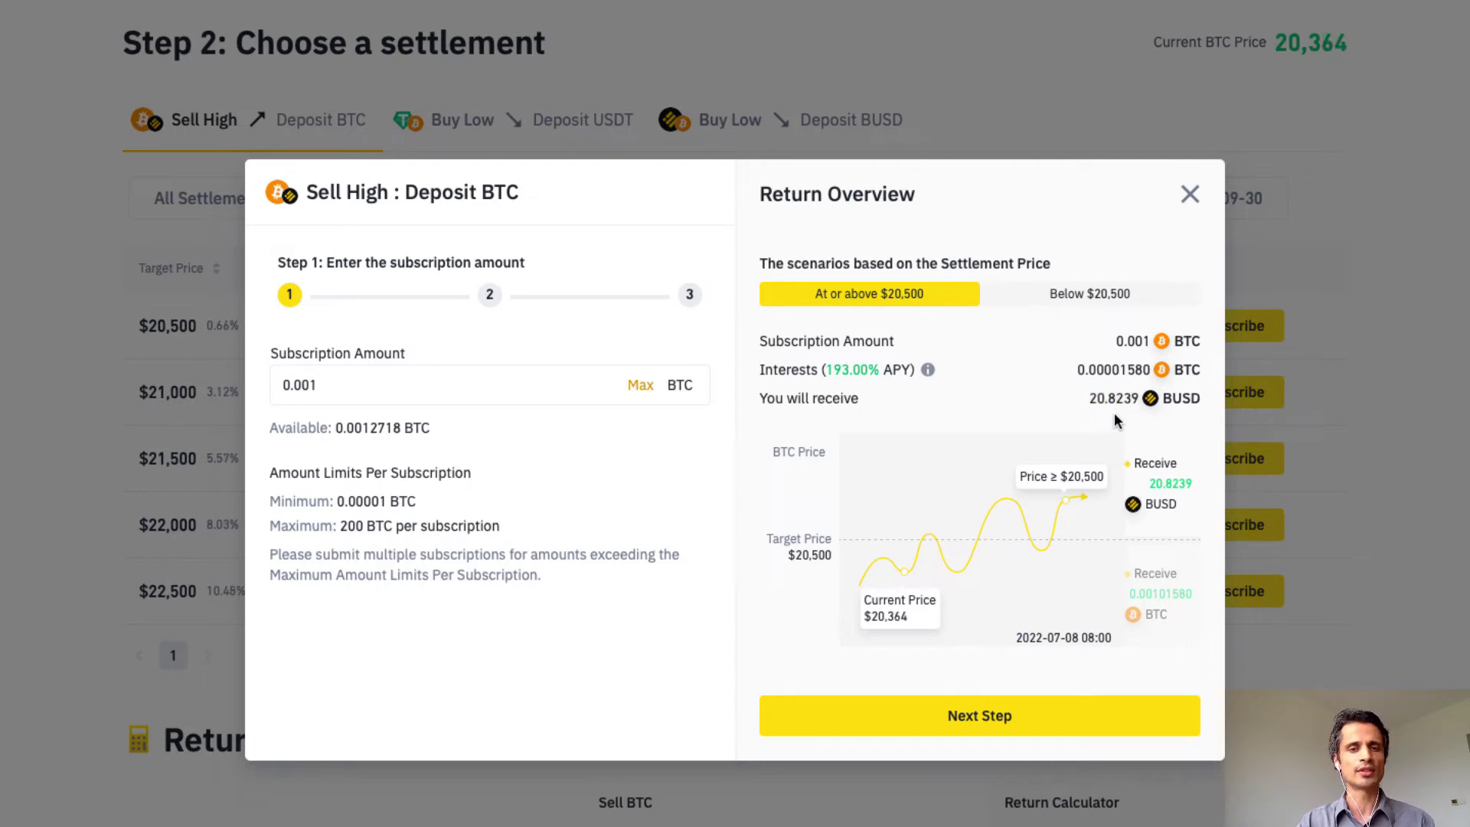
# - Check the Below $20,500 outcome for 0.001 BTC and advance to the Auto-Compound step
pyautogui.click(1079, 297)
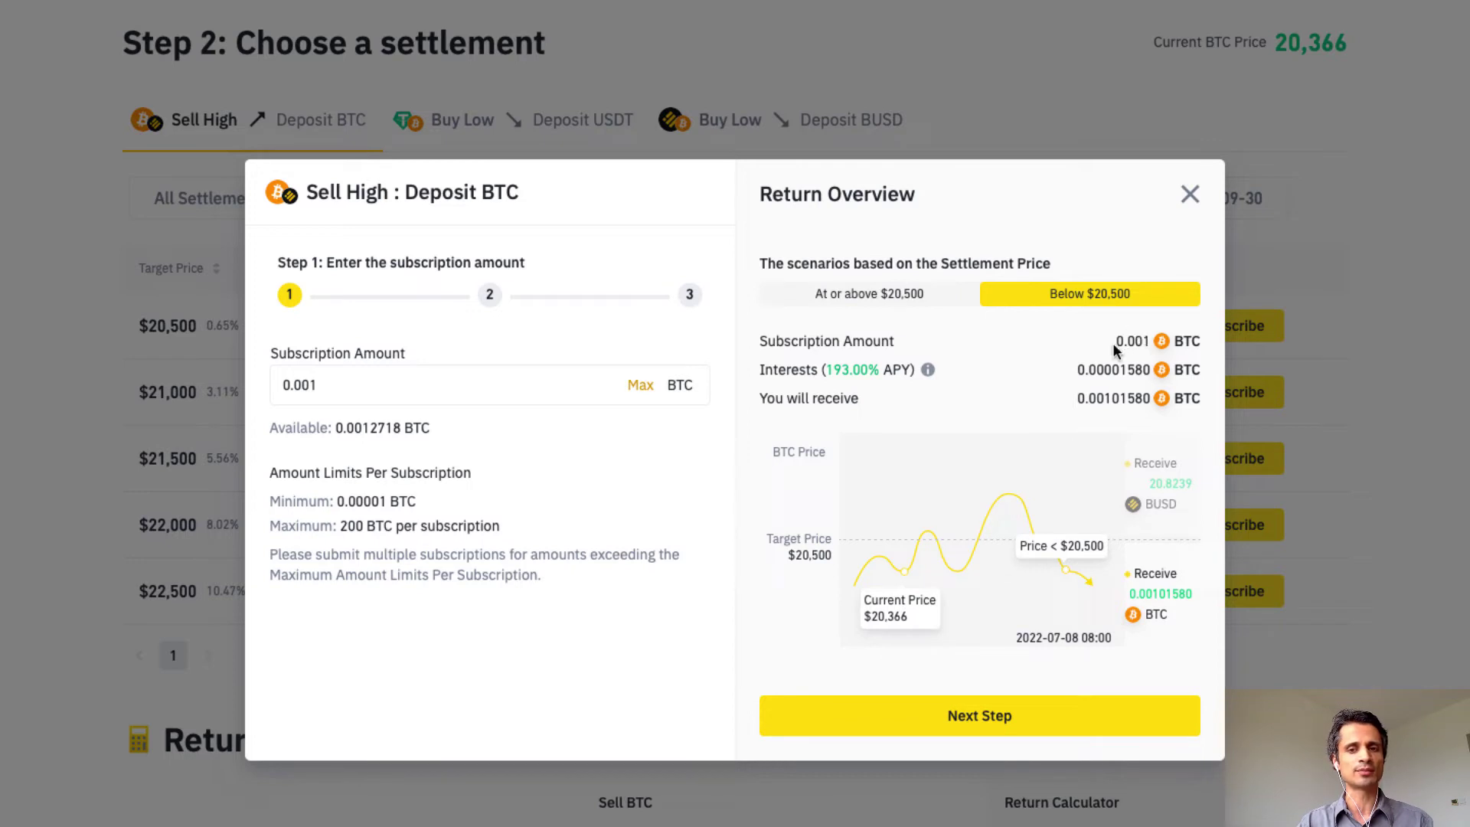
pyautogui.moveTo(1106, 341); pyautogui.dragTo(1169, 342)
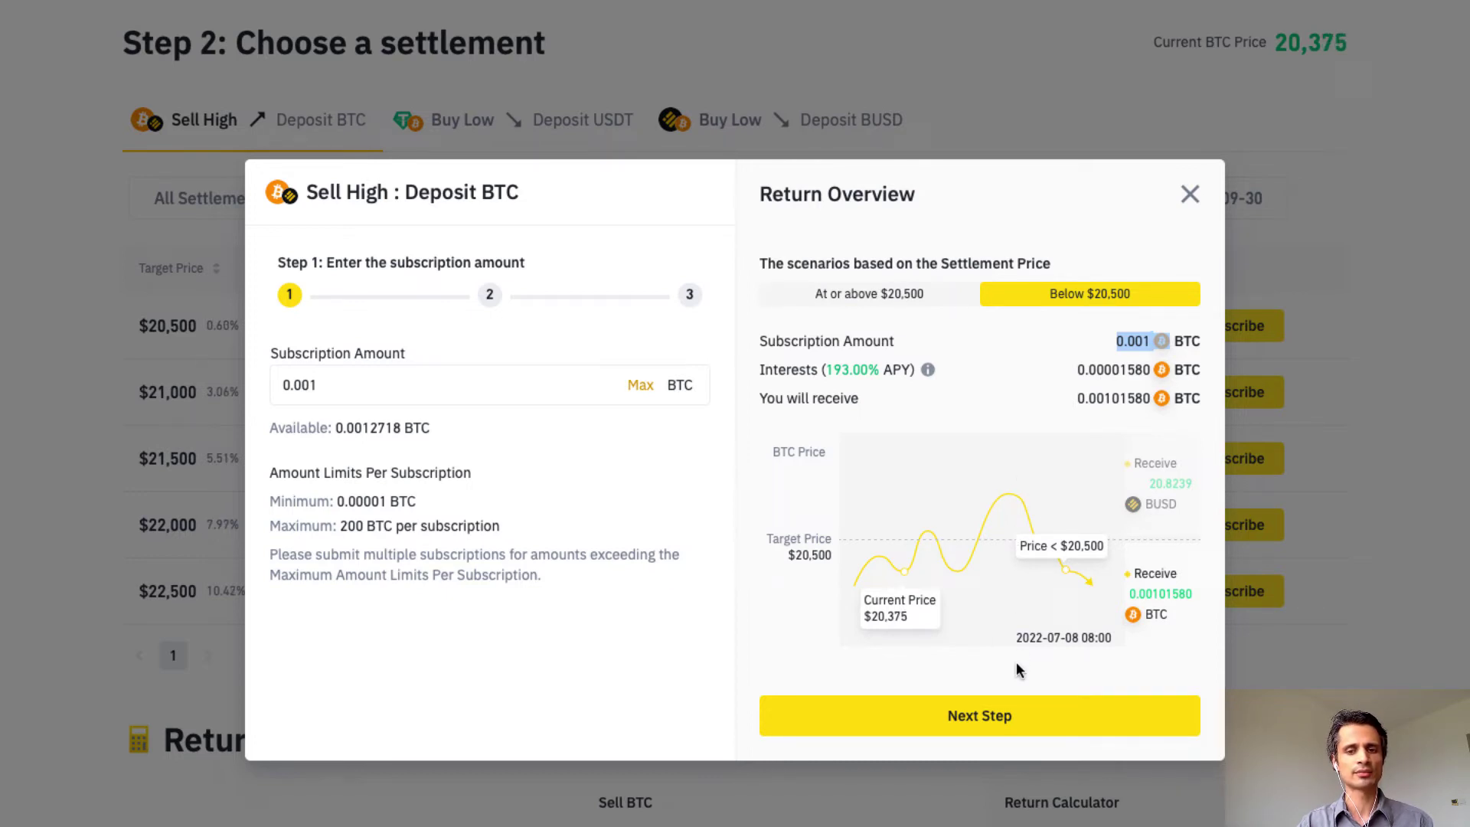
pyautogui.click(996, 715)
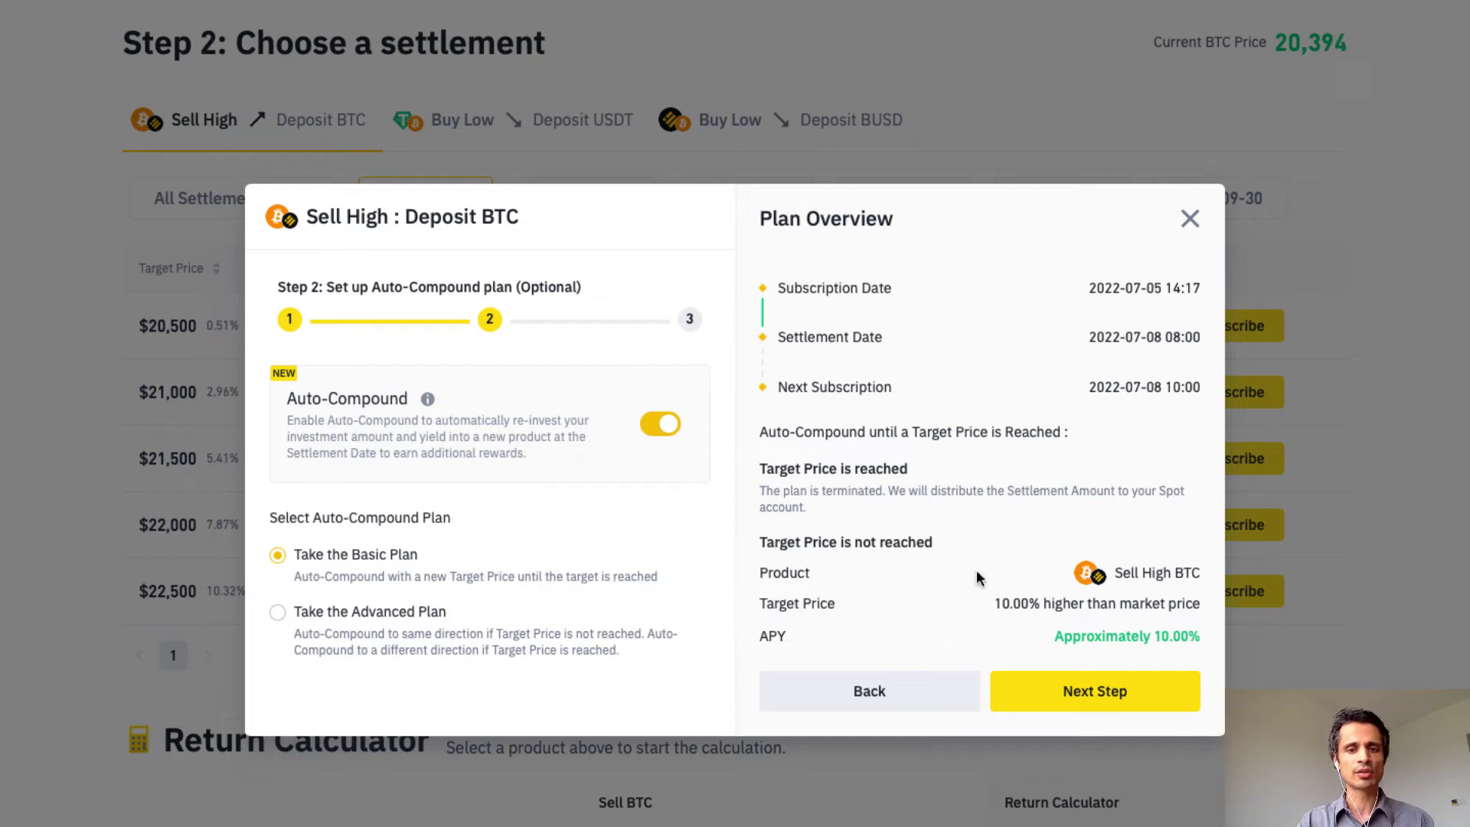
# - Choose the Advanced Plan, buying low BTC at 10.00% below market after the 10.00% target
pyautogui.moveTo(995, 604); pyautogui.dragTo(1199, 601)
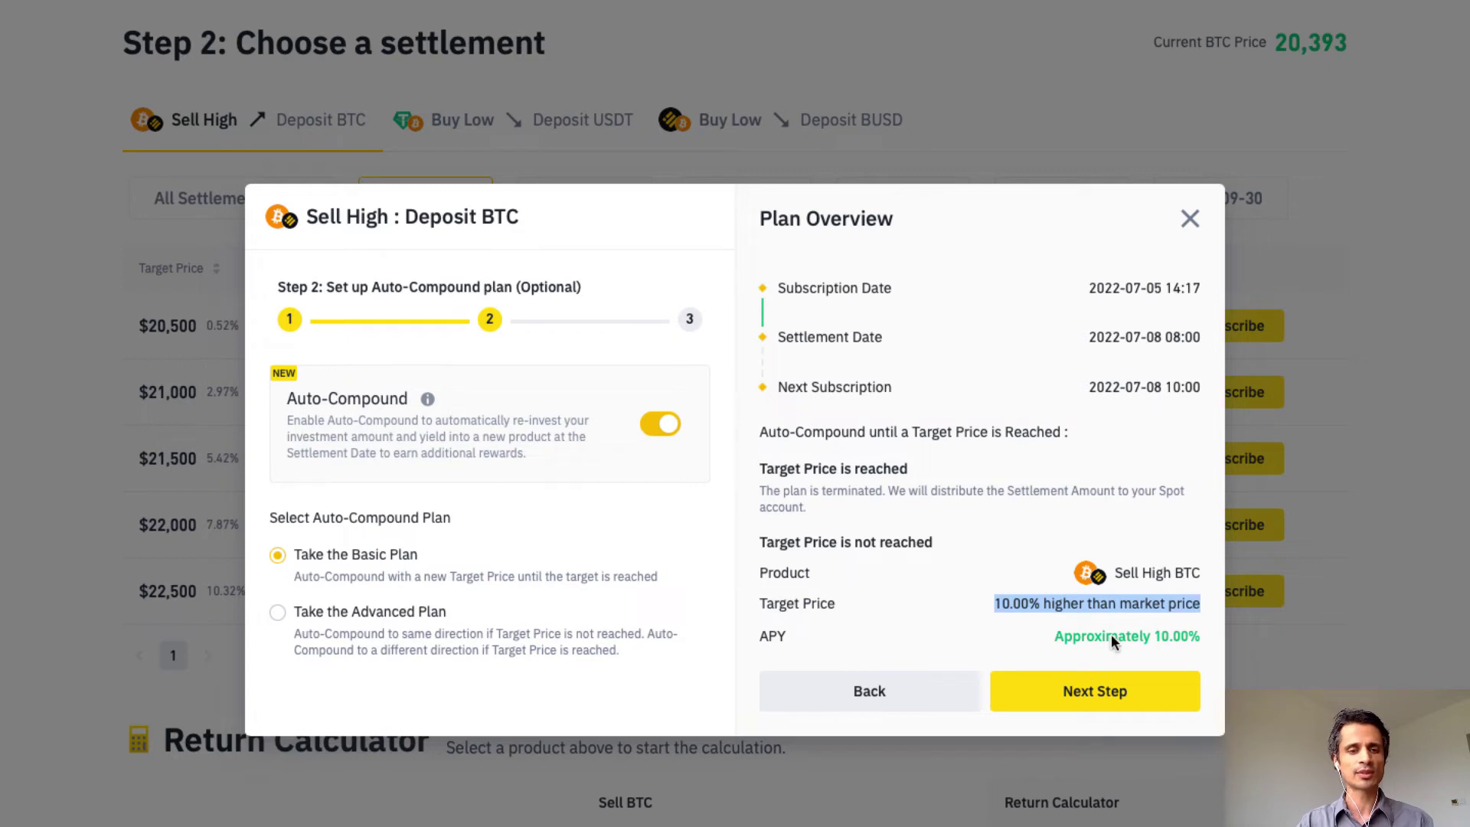
pyautogui.click(280, 613)
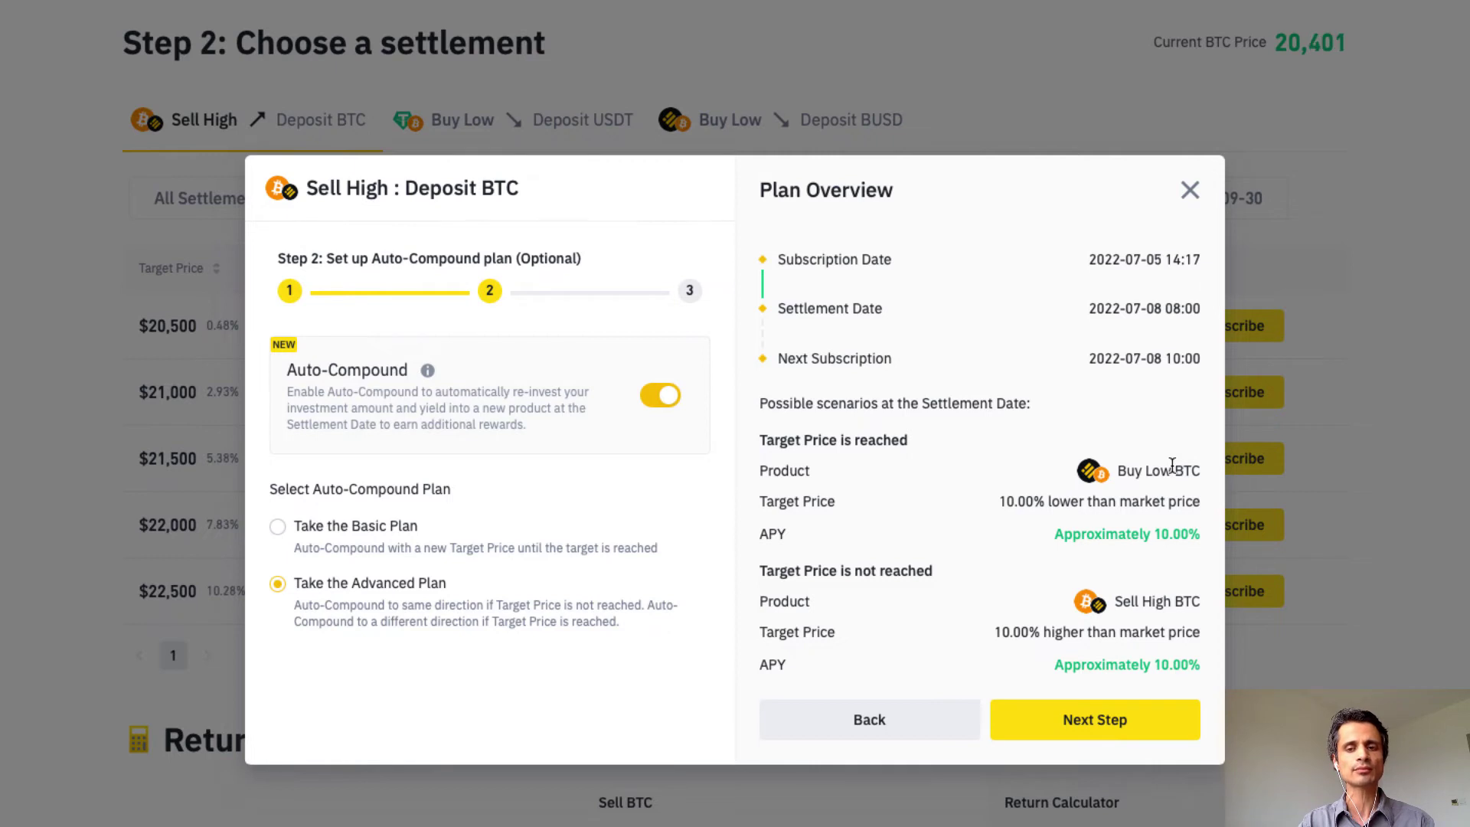
pyautogui.moveTo(994, 500); pyautogui.dragTo(1199, 501)
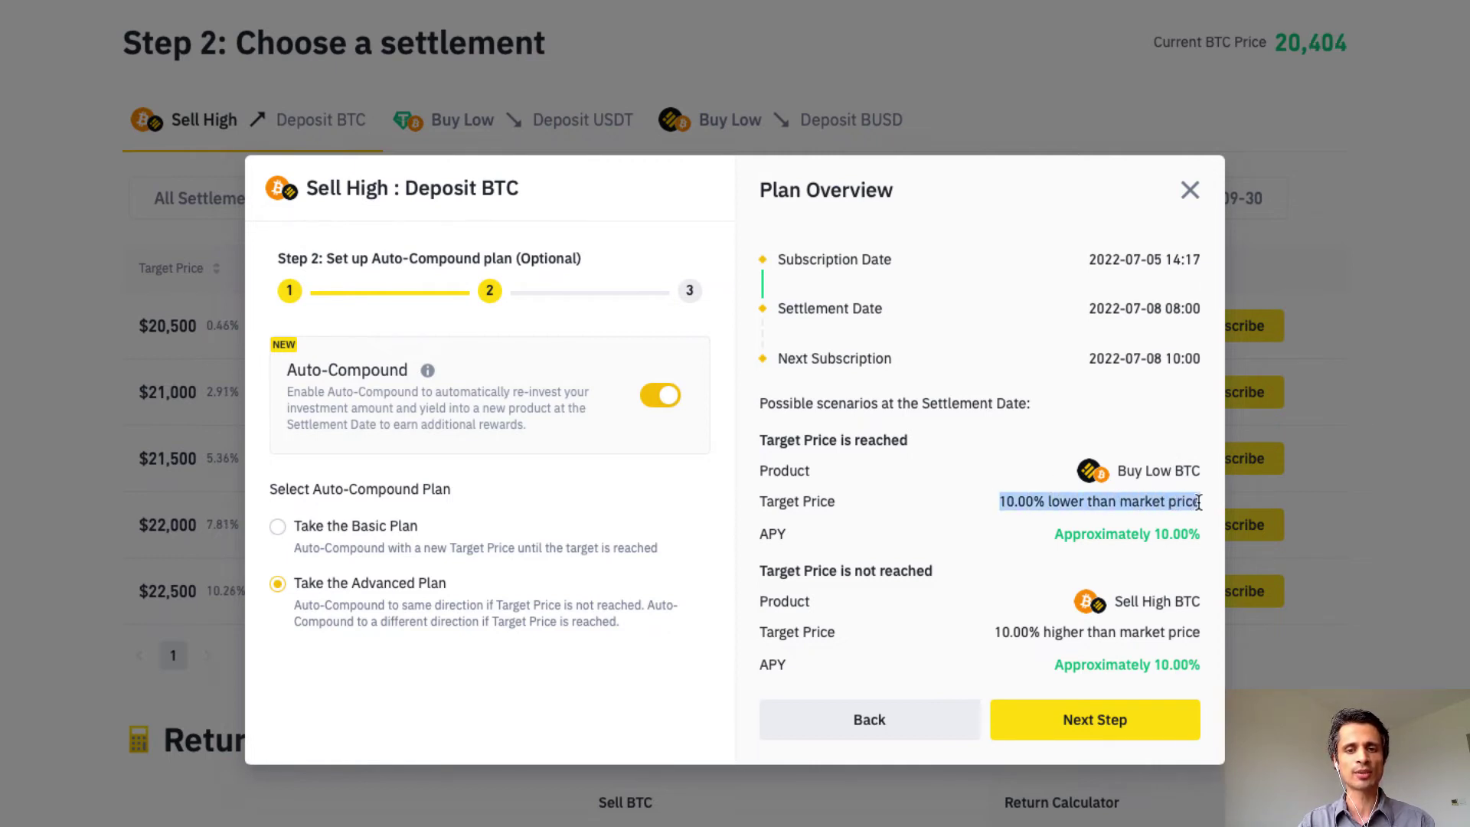
pyautogui.moveTo(1055, 533); pyautogui.dragTo(1202, 540)
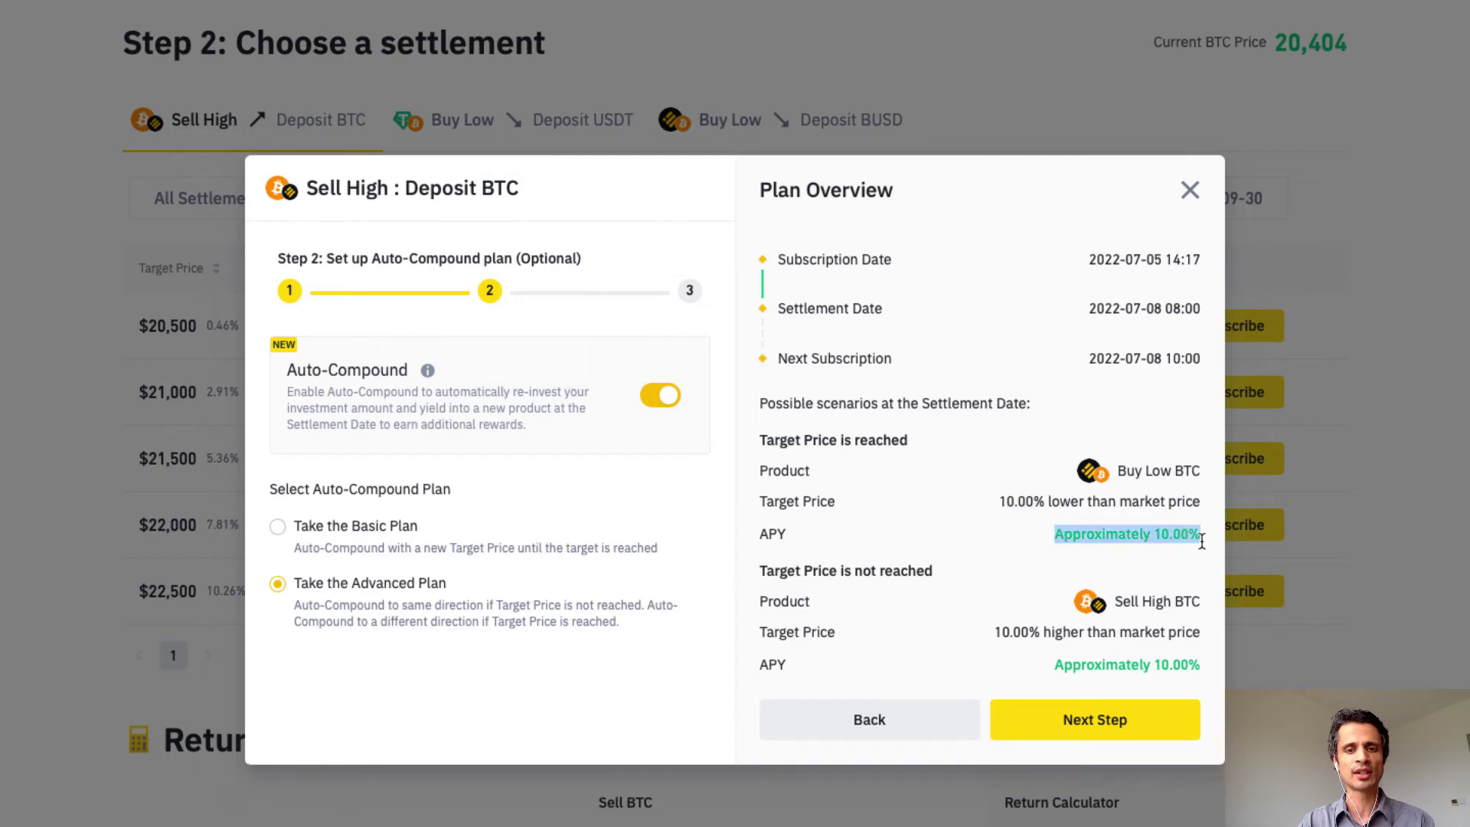
pyautogui.moveTo(1201, 602); pyautogui.dragTo(1063, 611)
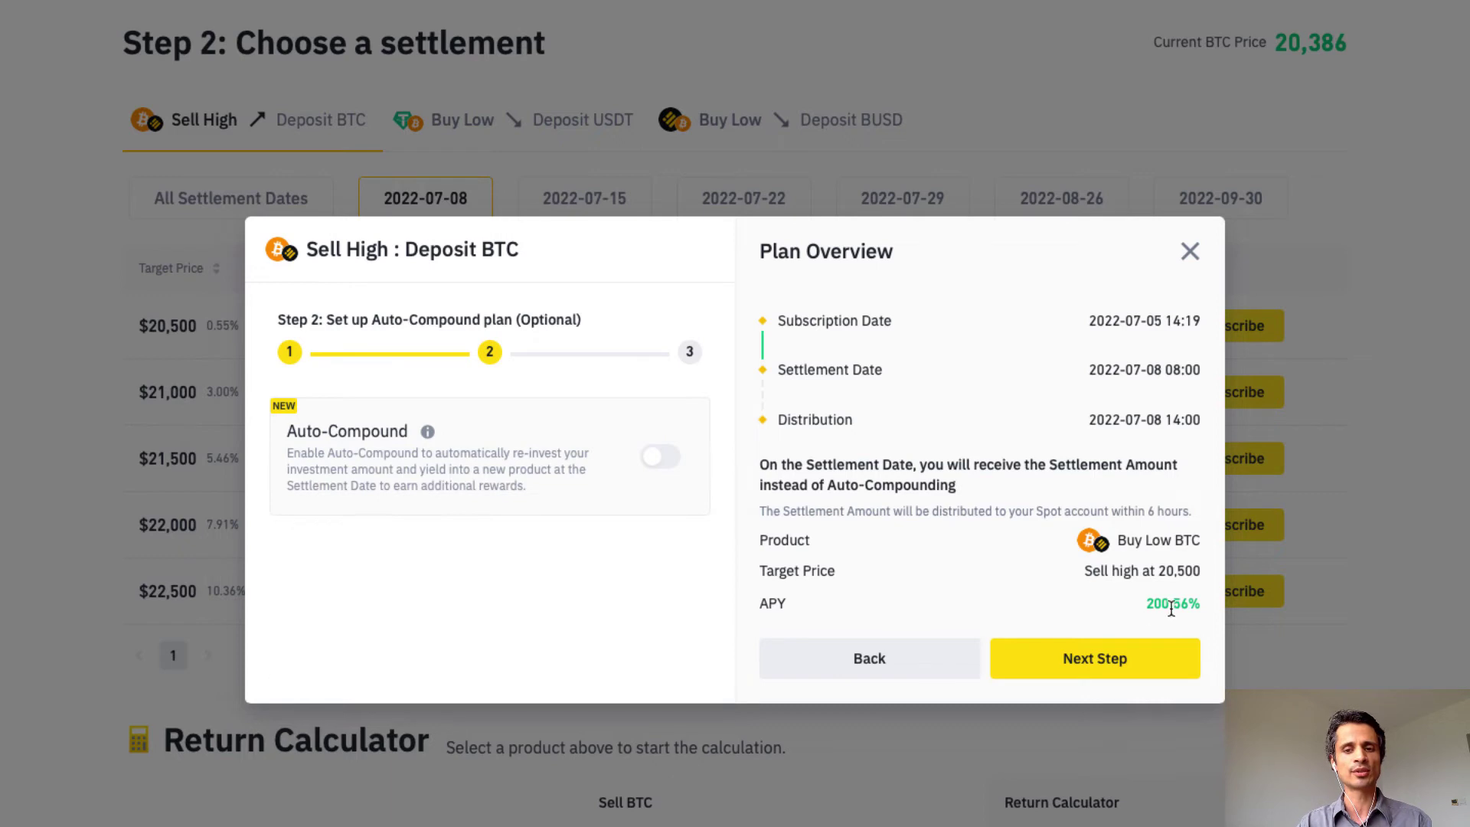
# - Proceed with Auto-Compound off to Step 3, showing the $20,500 target at 192.91% APY
pyautogui.click(1091, 660)
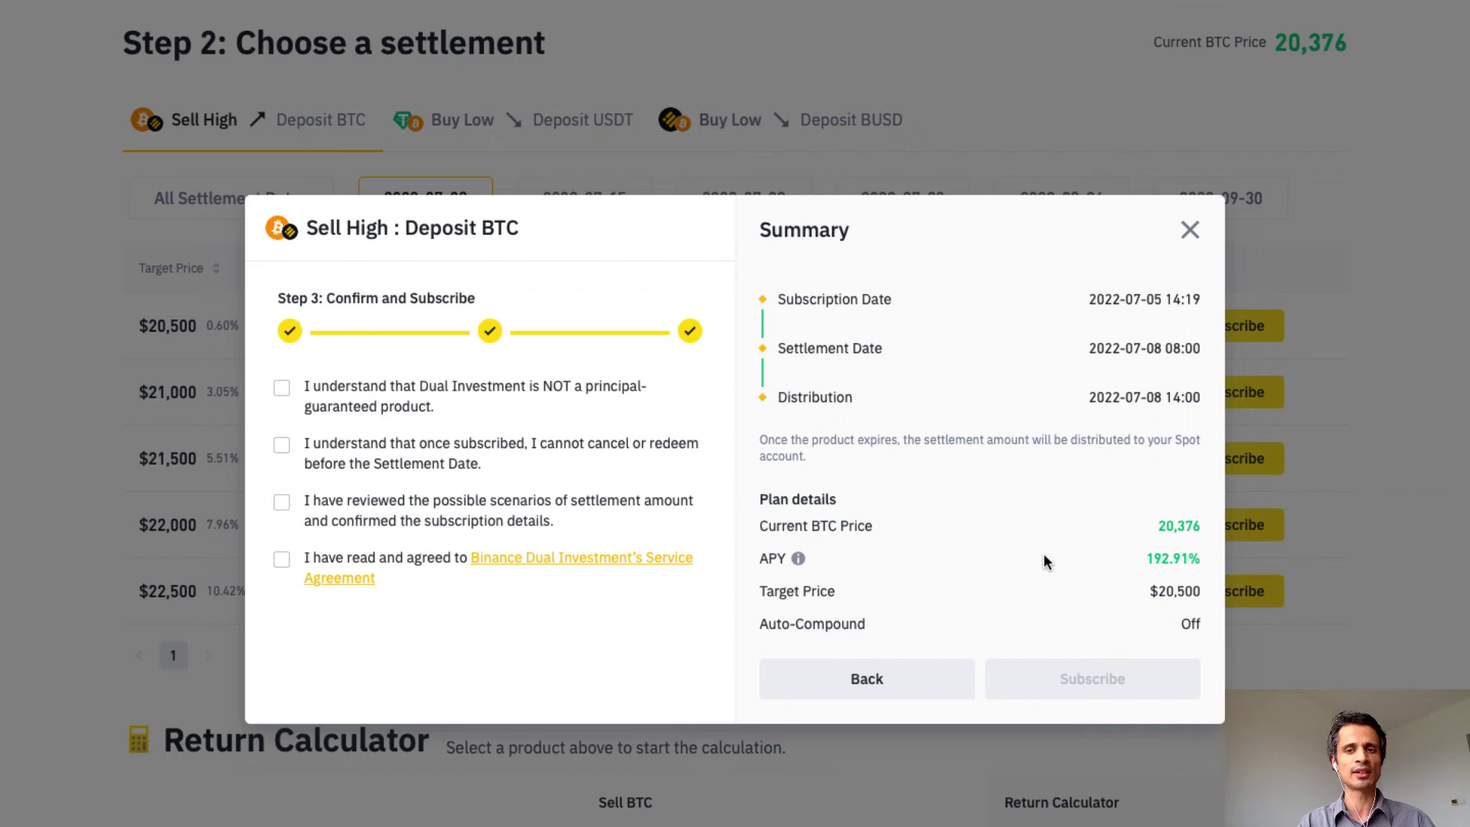
# - Close the Sell High BTC summary without subscribing, back to the 2022-07-08 settlements
pyautogui.click(1190, 230)
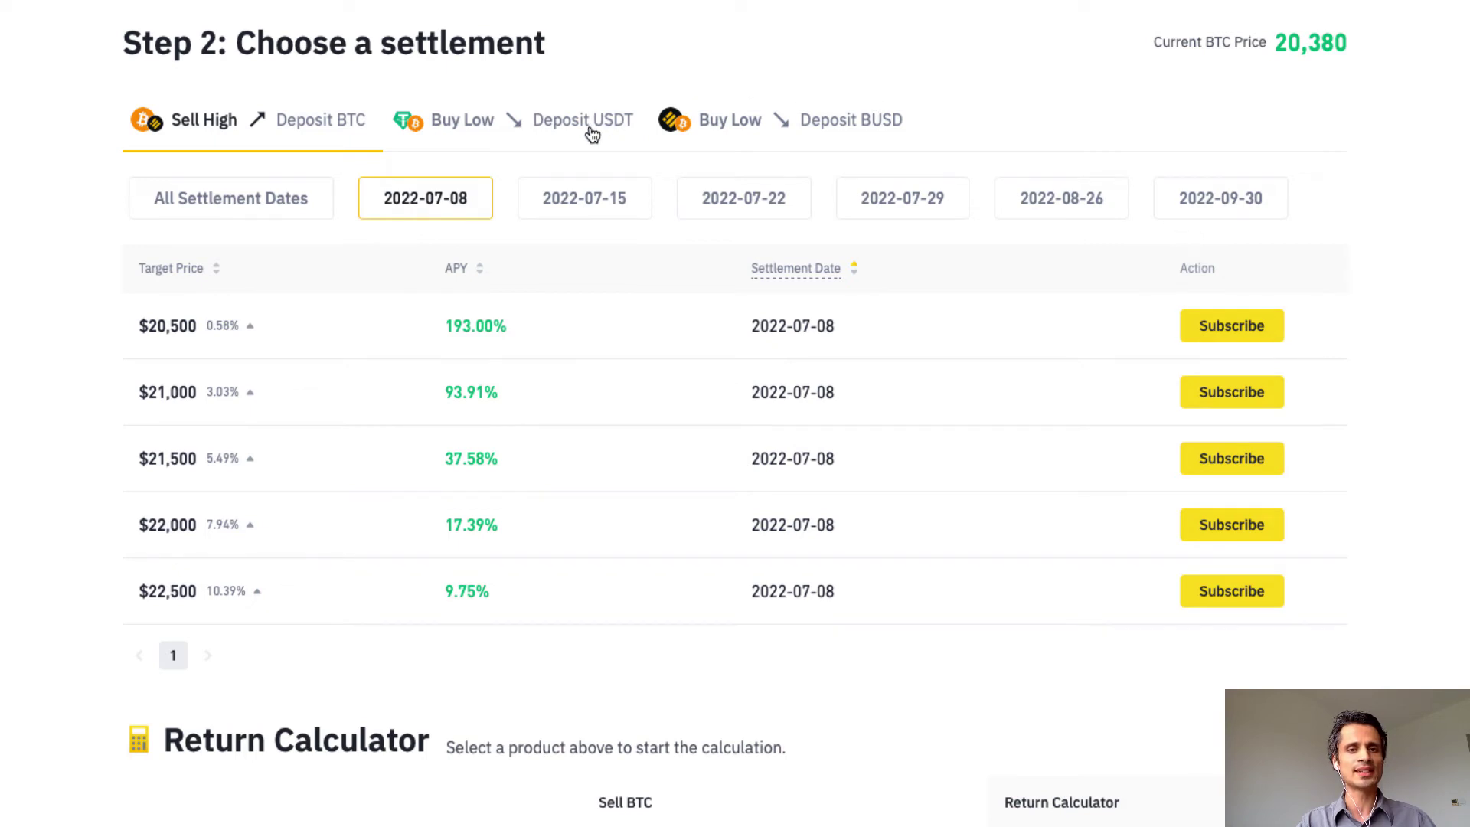
# - Show Buy Low BUSD offers, from $20,000 at 138.73% to $17,000 at 6.28% APY
pyautogui.click(814, 128)
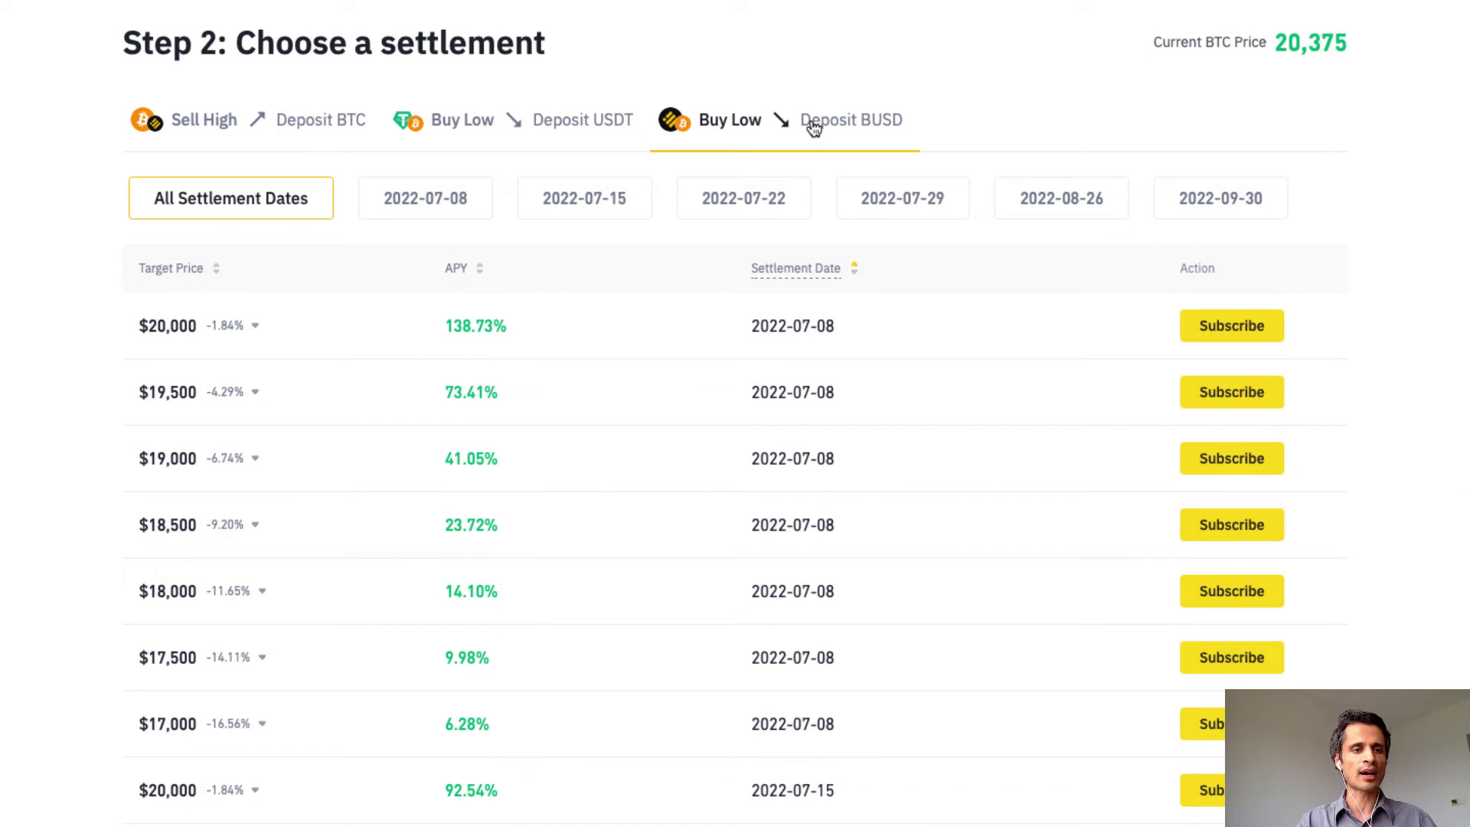
pyautogui.scroll(-2, 814, 129)
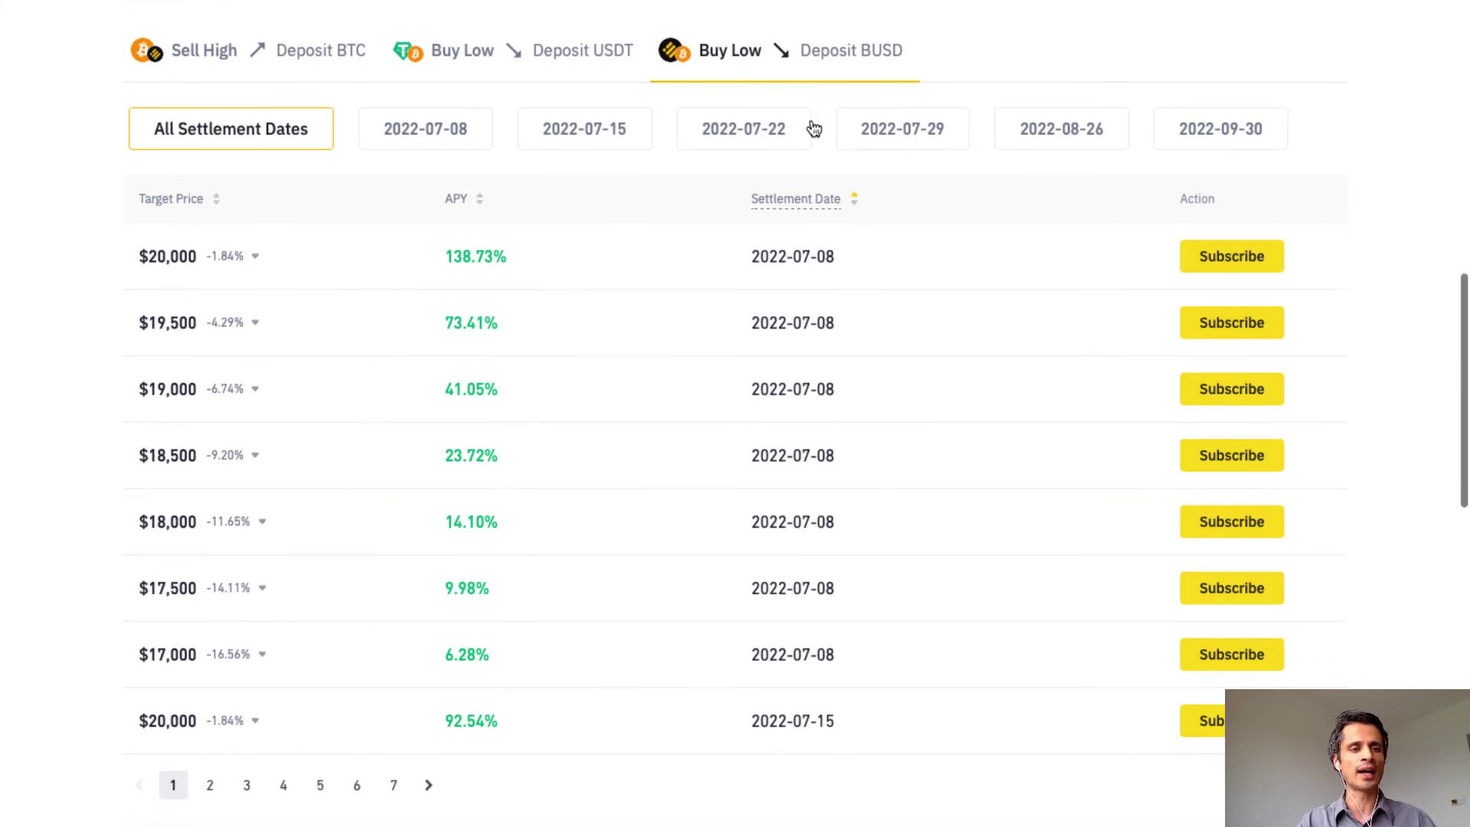
pyautogui.scroll(1, 813, 129)
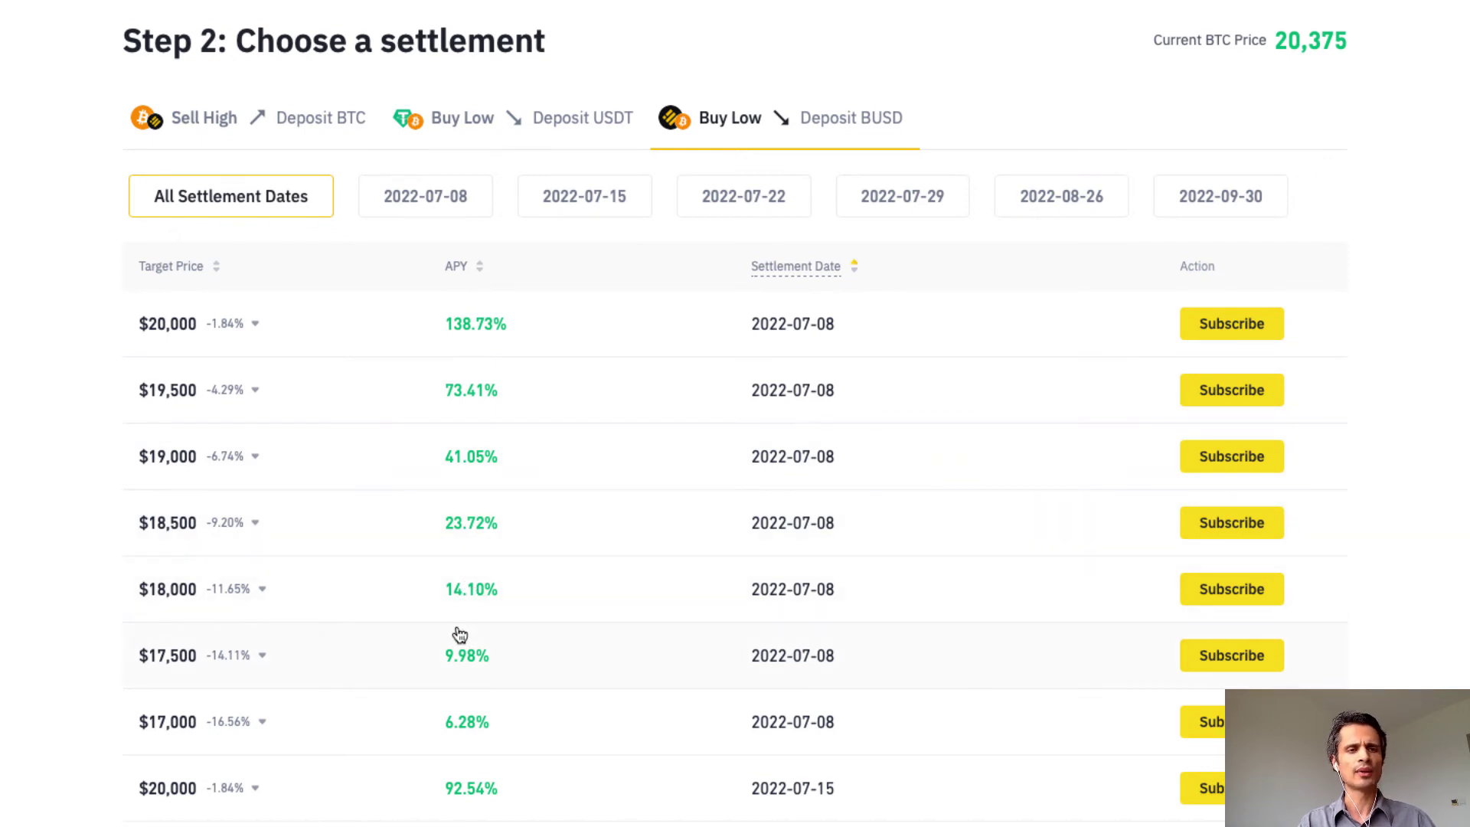
# - Enter 10 BUSD in the $20,000 Buy Low subscription and check the interest shown above $20,000
pyautogui.click(1261, 324)
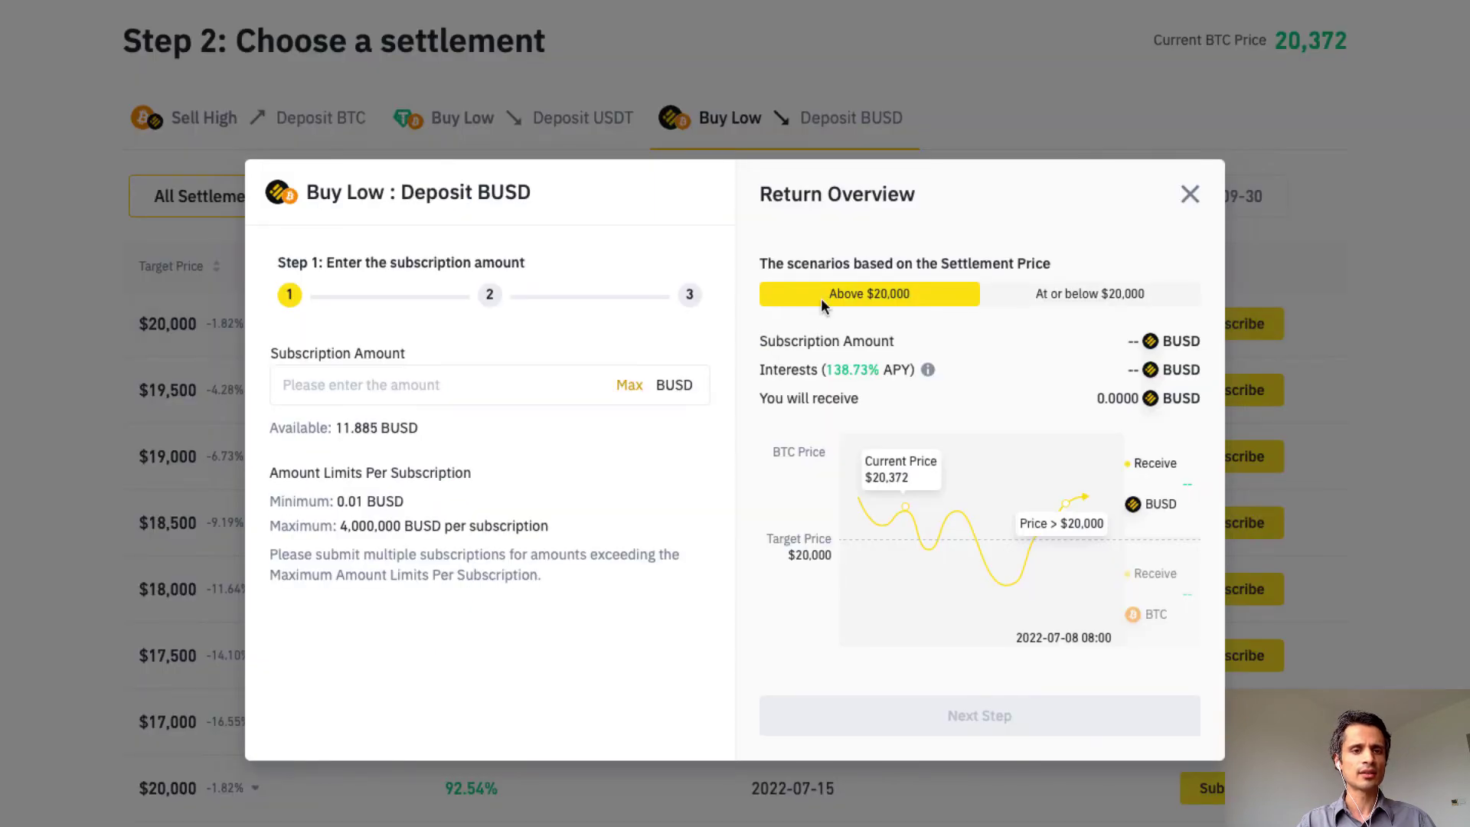
pyautogui.click(473, 398)
pyautogui.write('1')
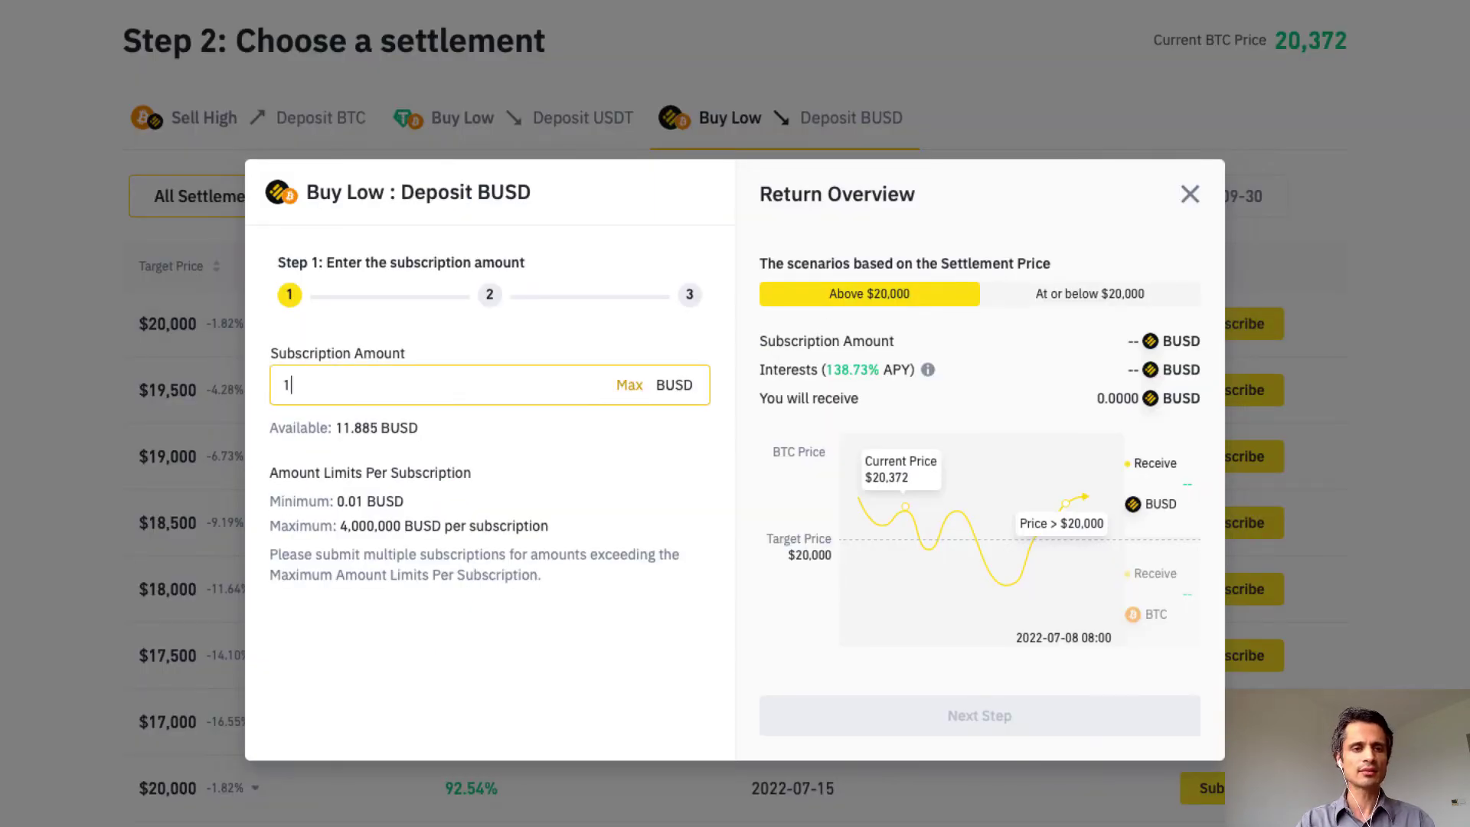
pyautogui.write('0')
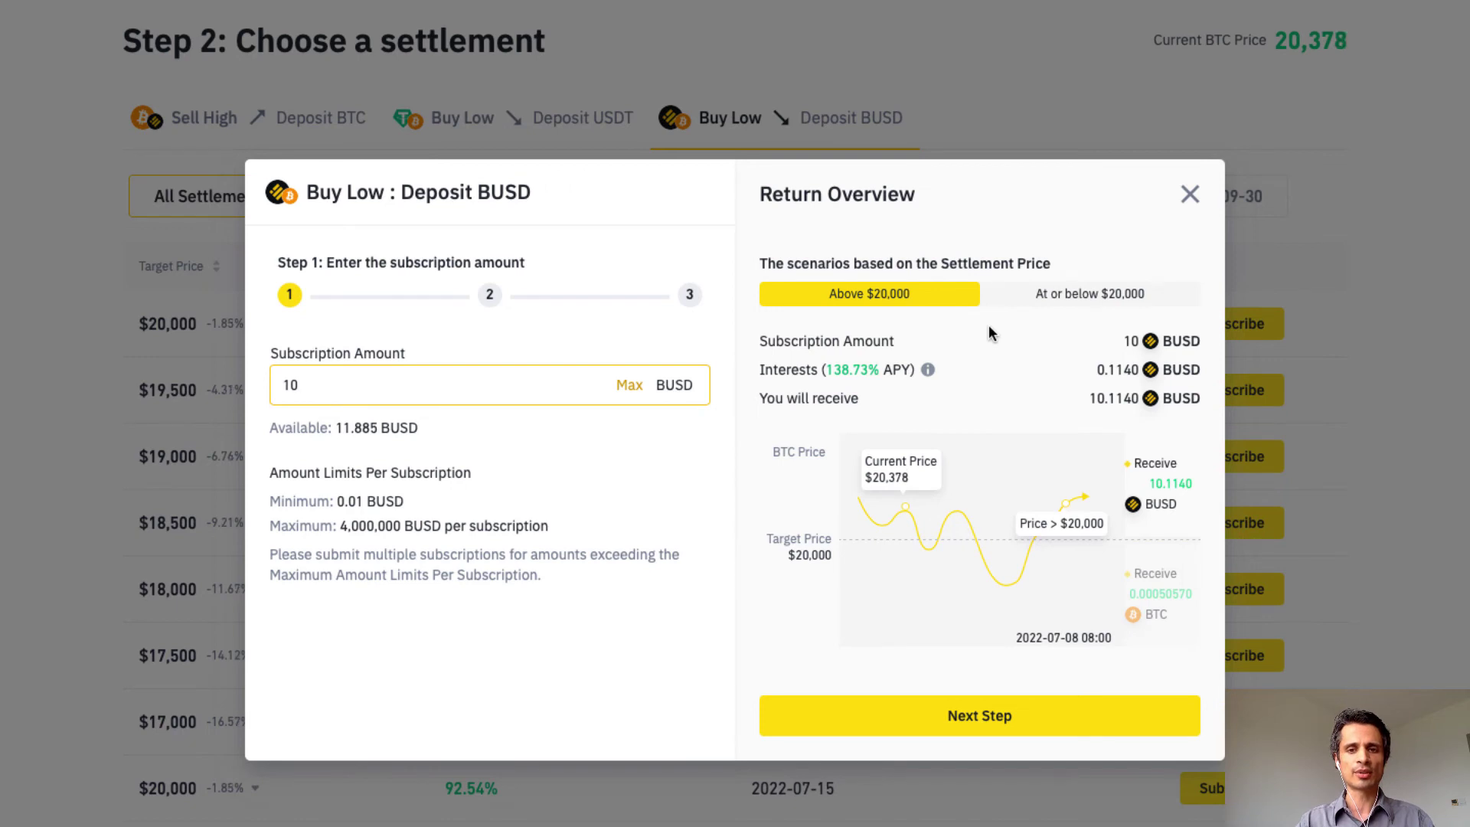
pyautogui.doubleClick(1144, 341)
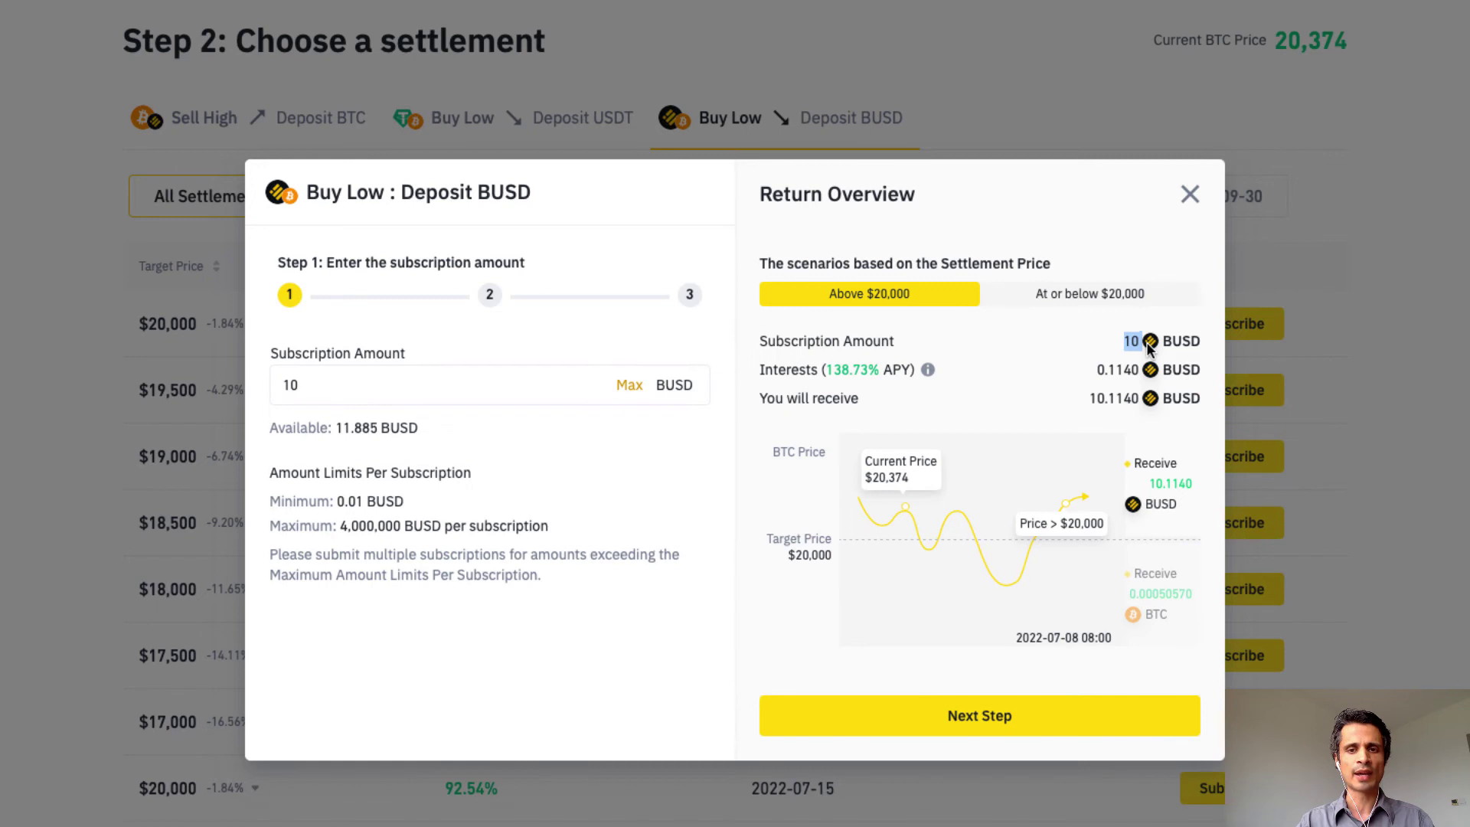
pyautogui.moveTo(1158, 370); pyautogui.dragTo(1104, 378)
# - View the at-or-below $20,000 outcome, continue to the next step, then close without subscribing
pyautogui.click(1090, 294)
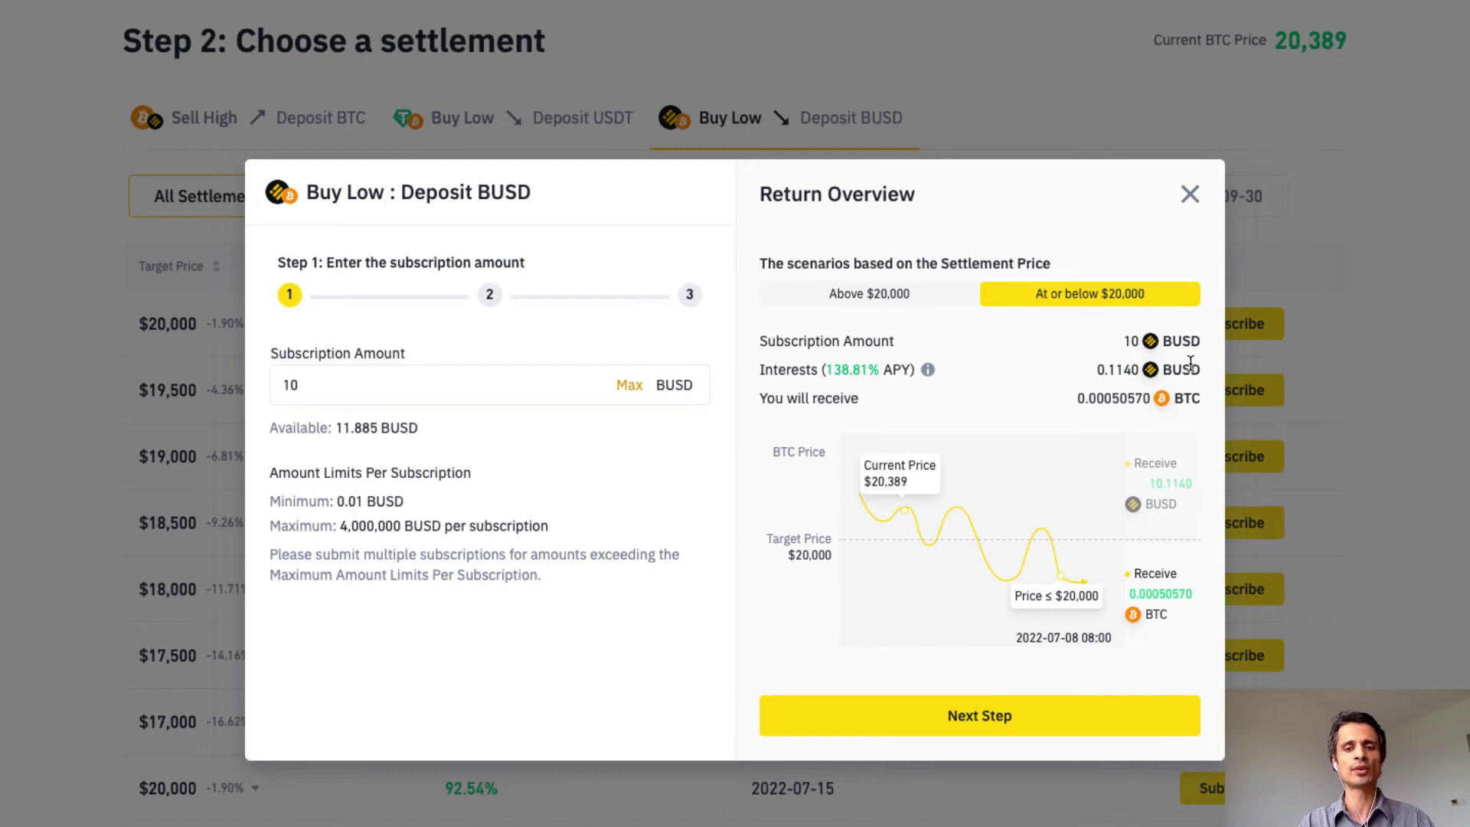
pyautogui.click(967, 720)
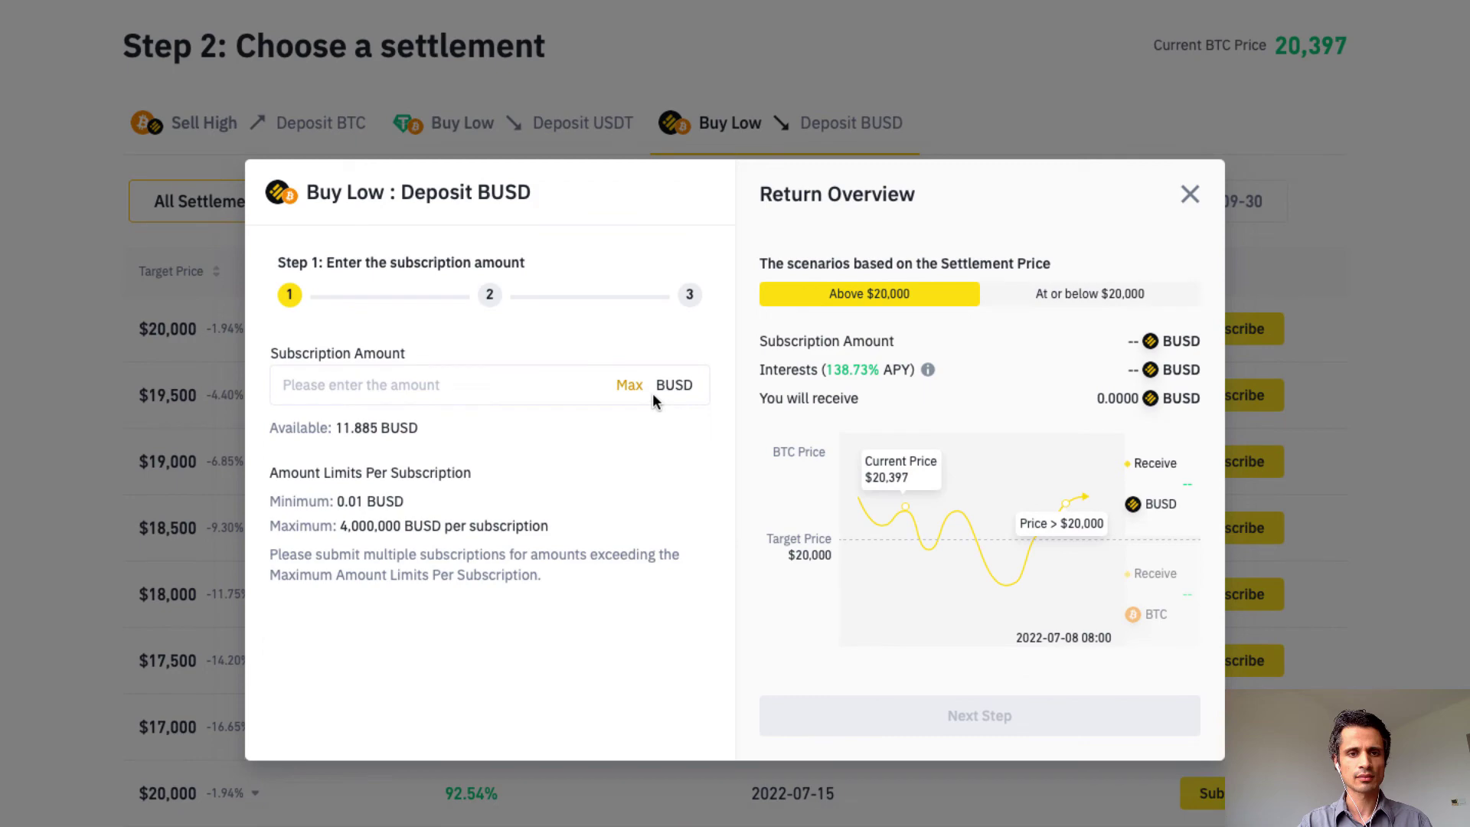
pyautogui.click(542, 391)
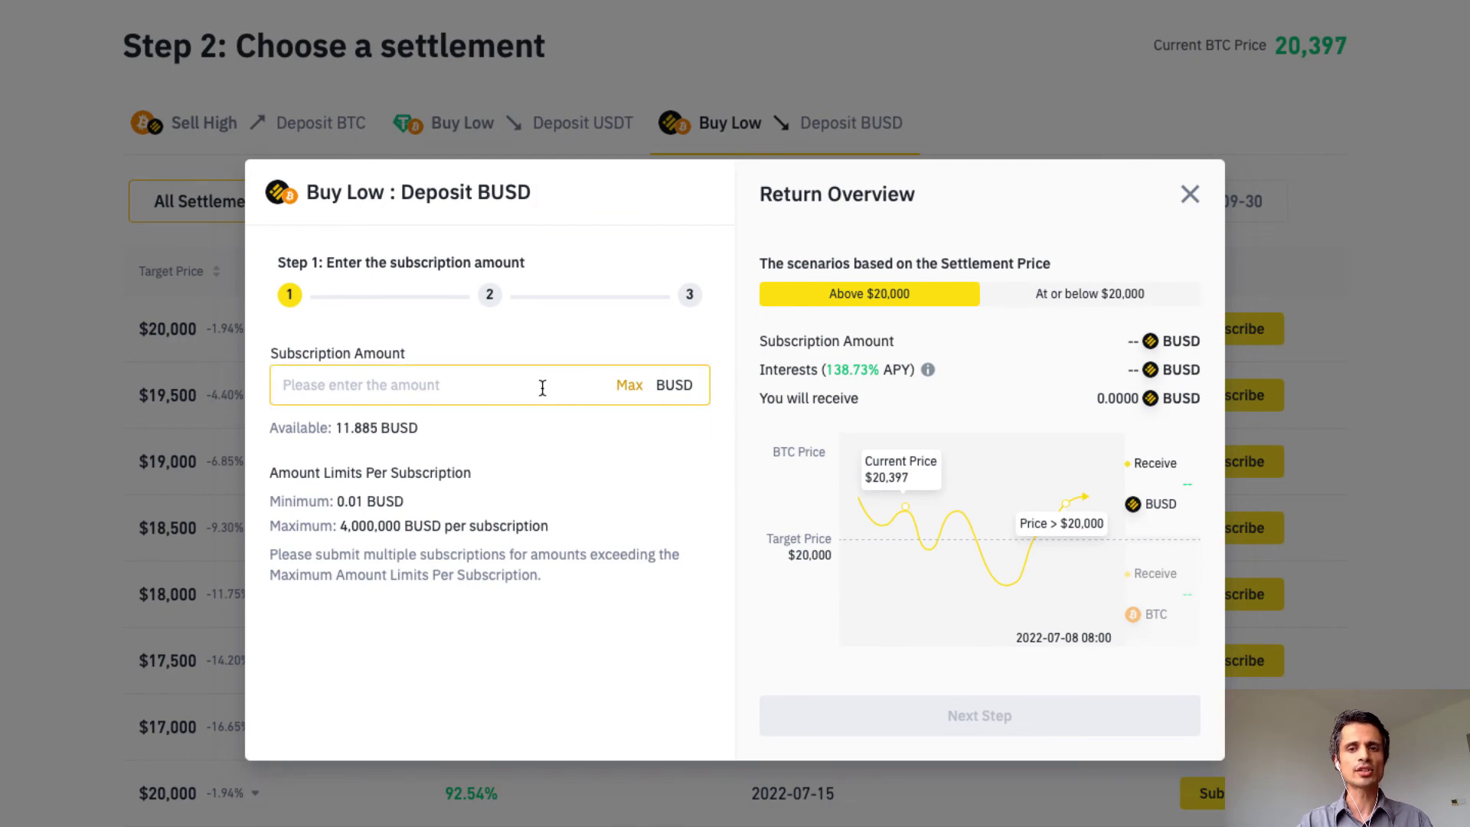
pyautogui.click(1189, 195)
# - Expand FAQ item 2, 'How is my return calculated?', to read the Sell High, Buy Low and not-exercised formulas
pyautogui.scroll(-15, 1255, 349)
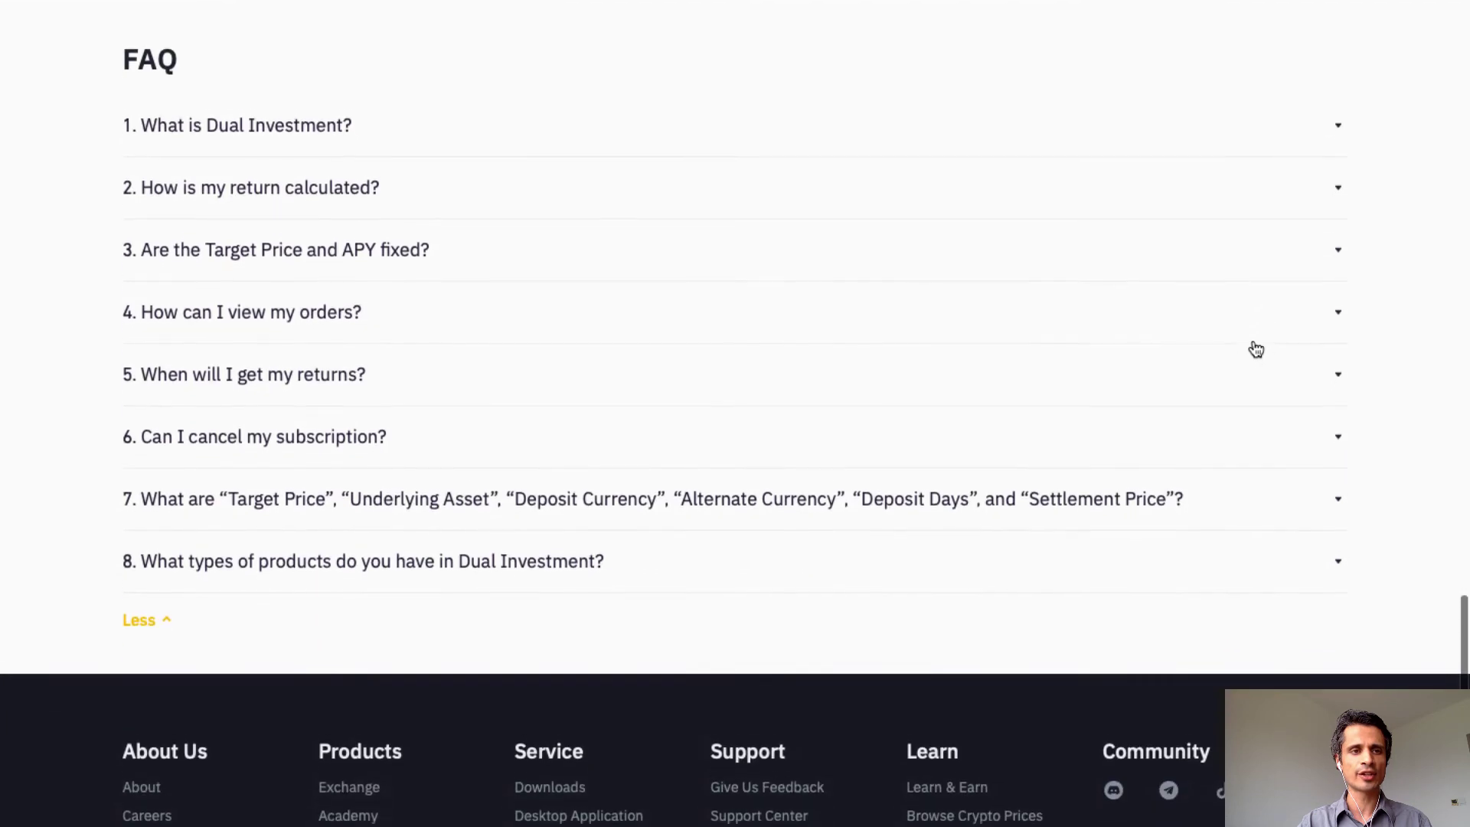
pyautogui.click(489, 186)
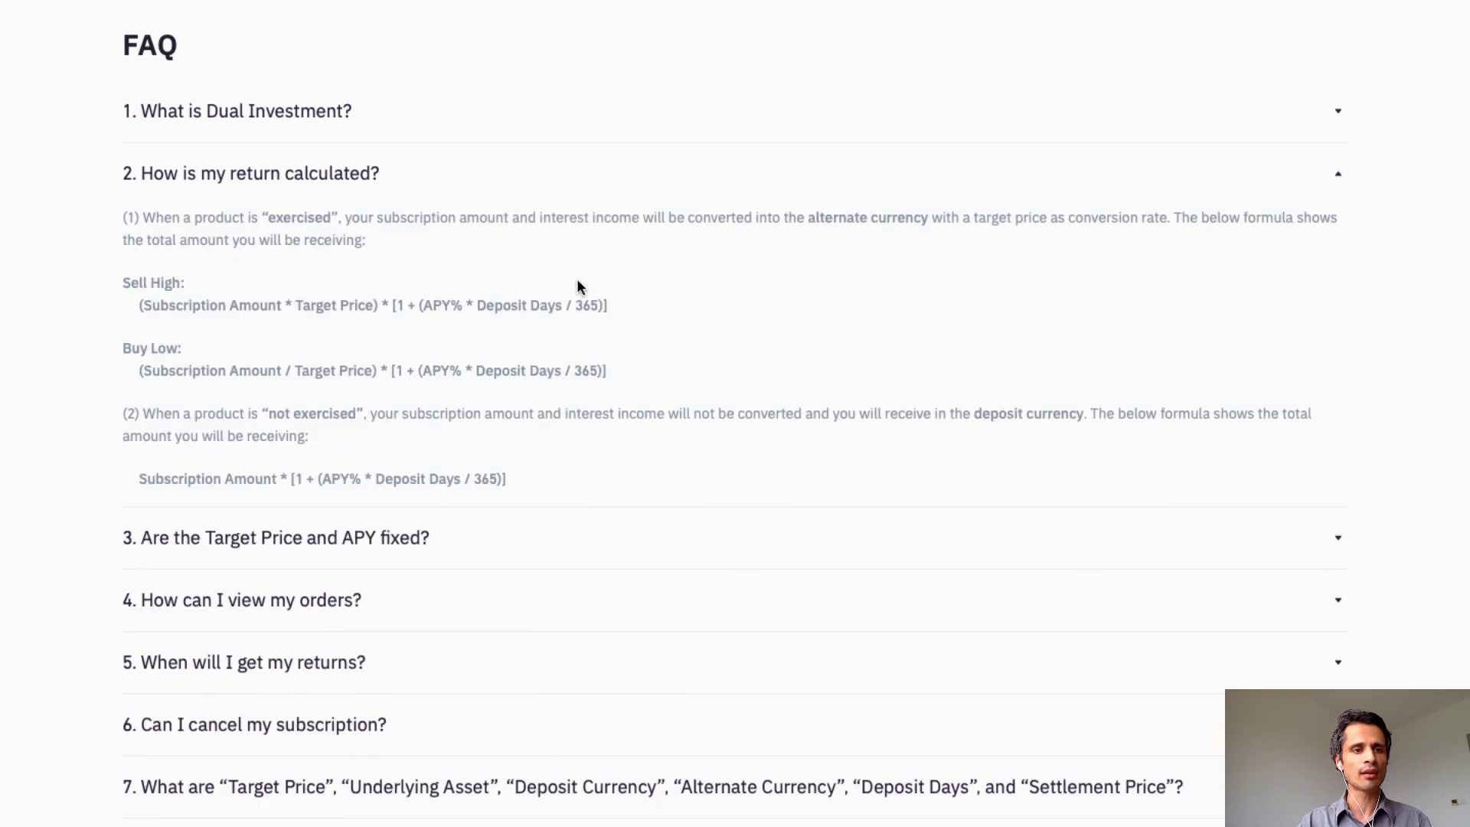
pyautogui.scroll(-1, 577, 276)
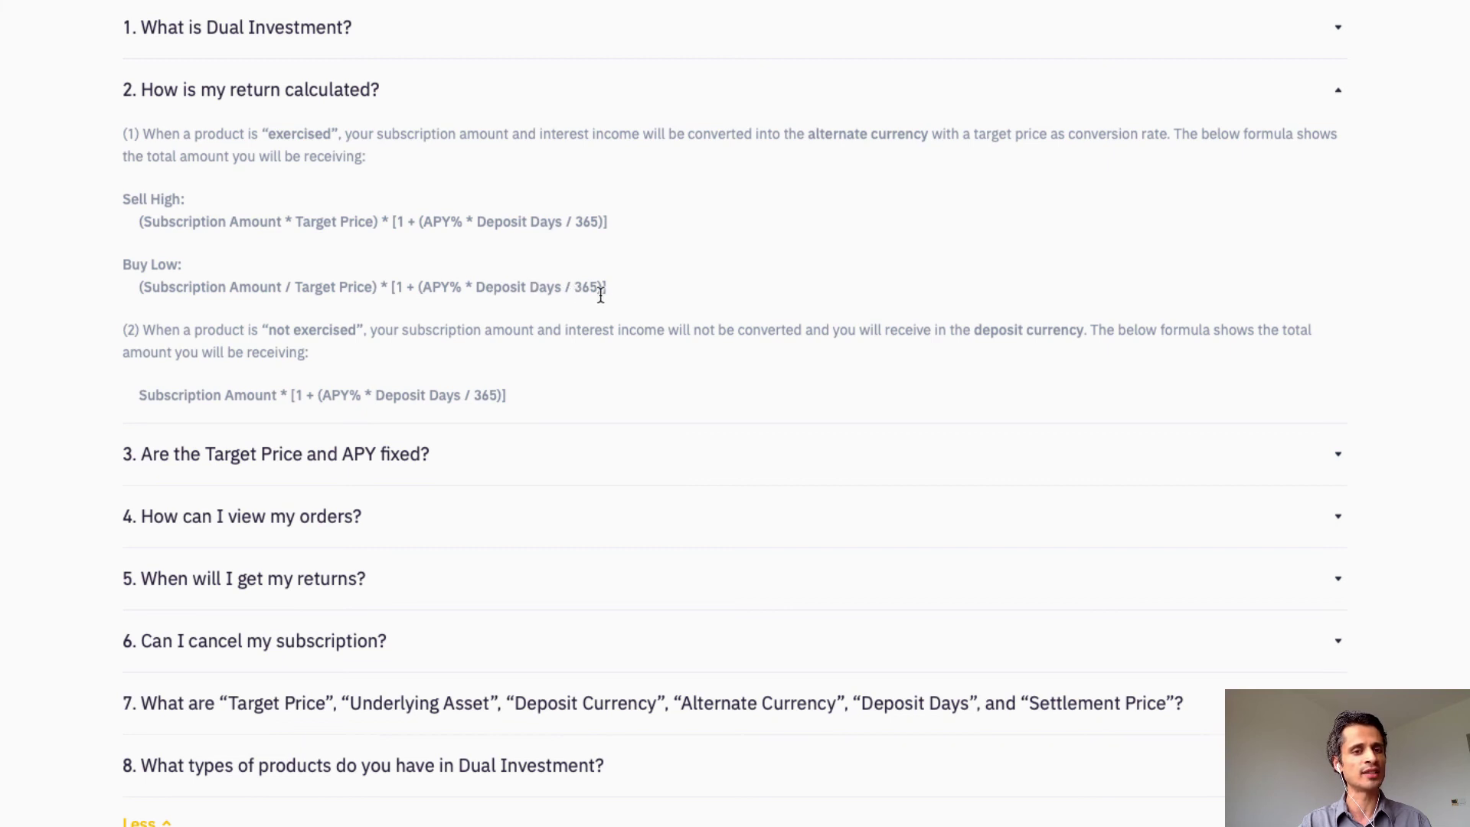
pyautogui.scroll(-3, 413, 349)
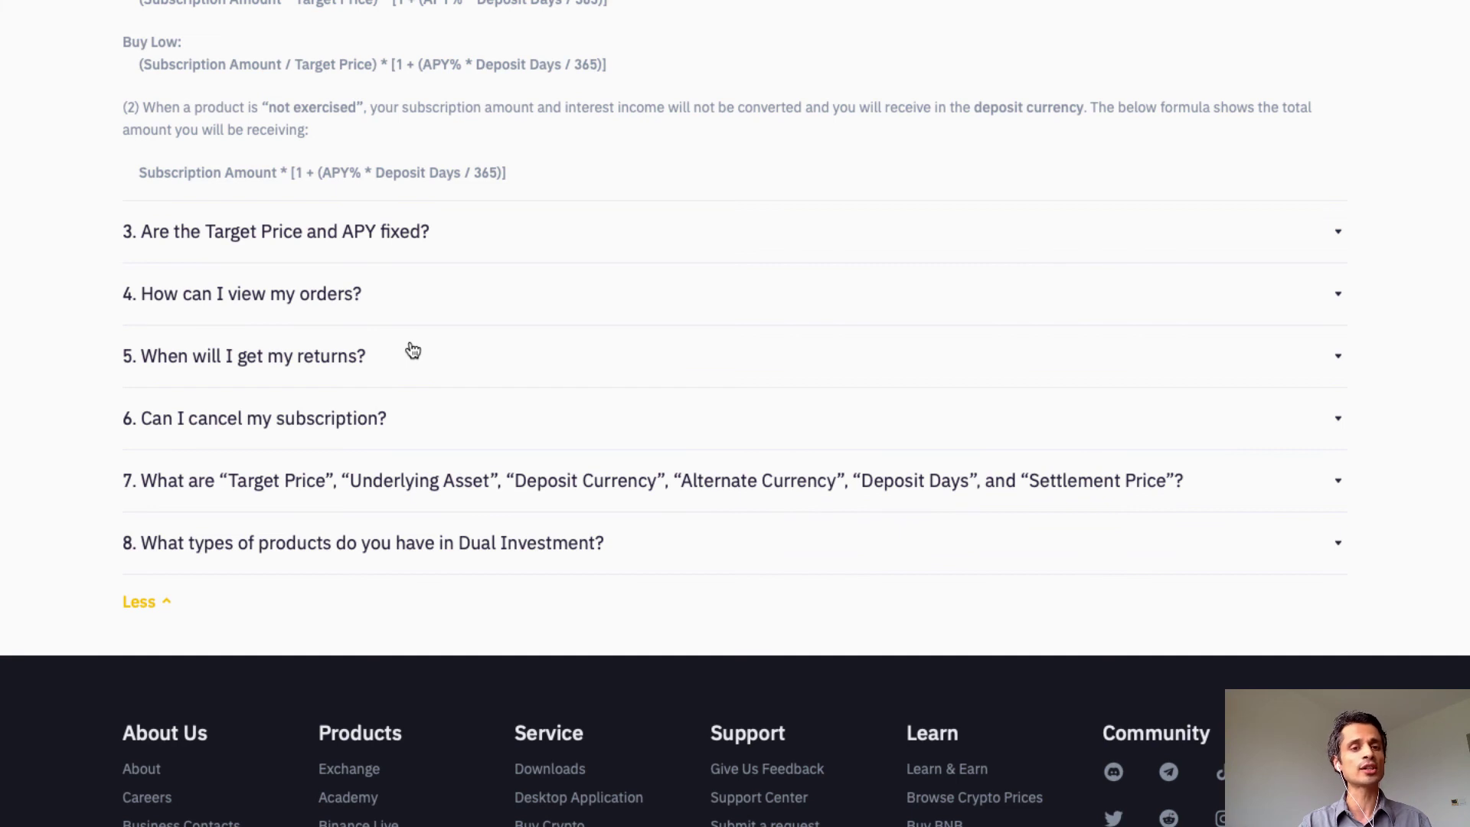
# - Expand the FAQ answers 'Are the Target Price and APY fixed?' and 'When will I get my returns?'
pyautogui.click(245, 231)
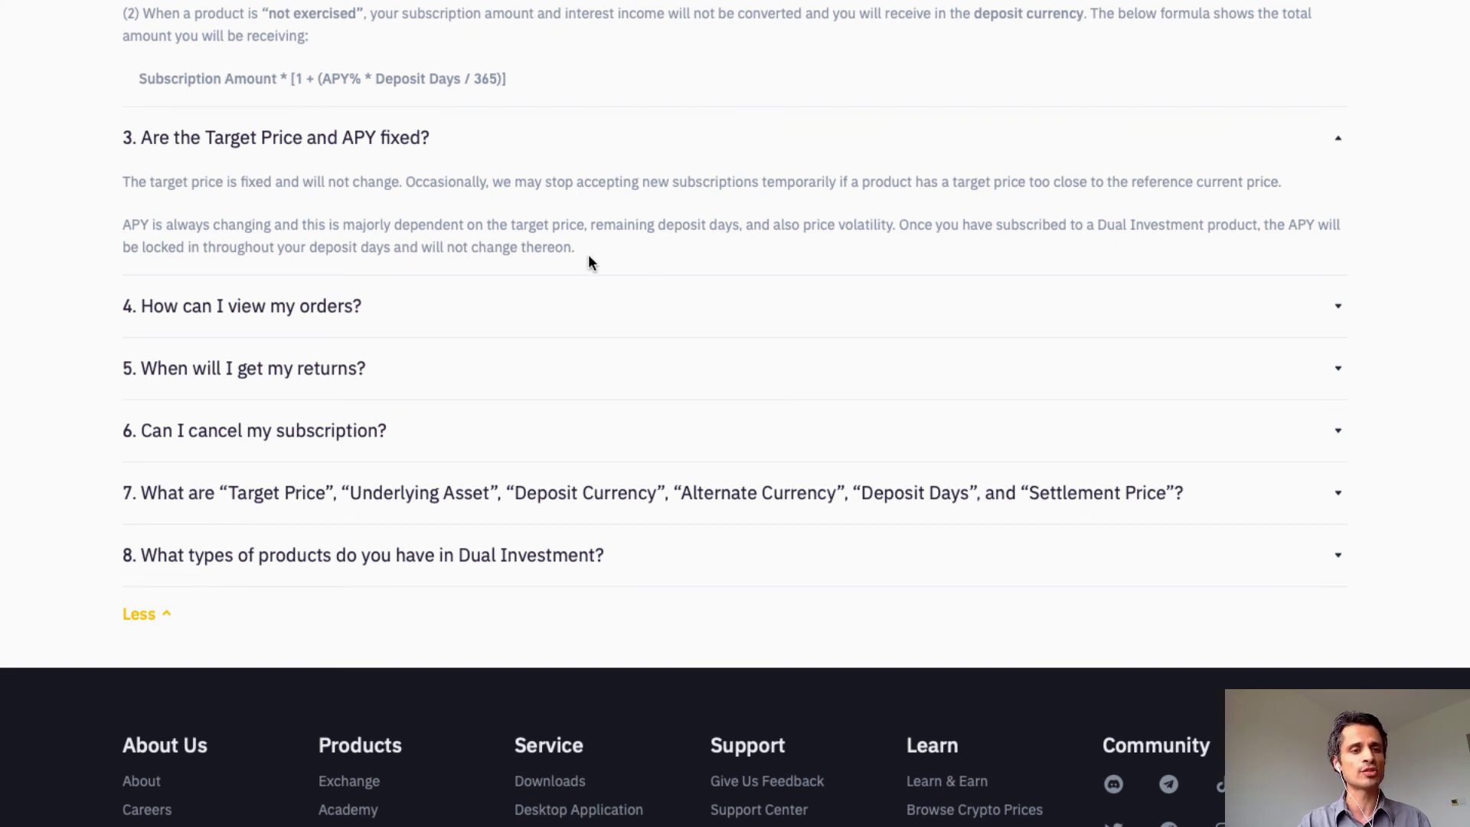
pyautogui.scroll(-1, 588, 260)
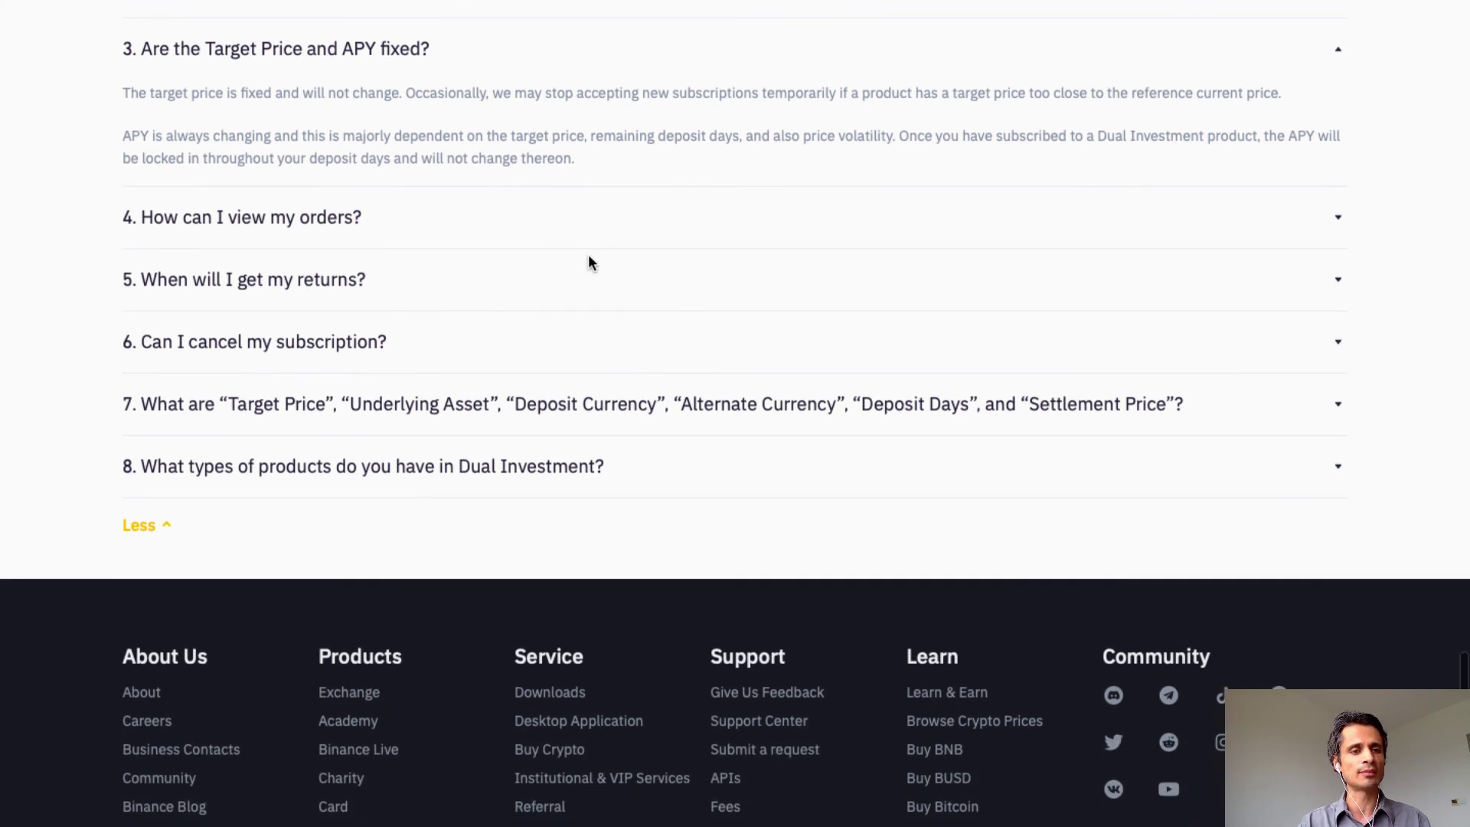
pyautogui.click(312, 281)
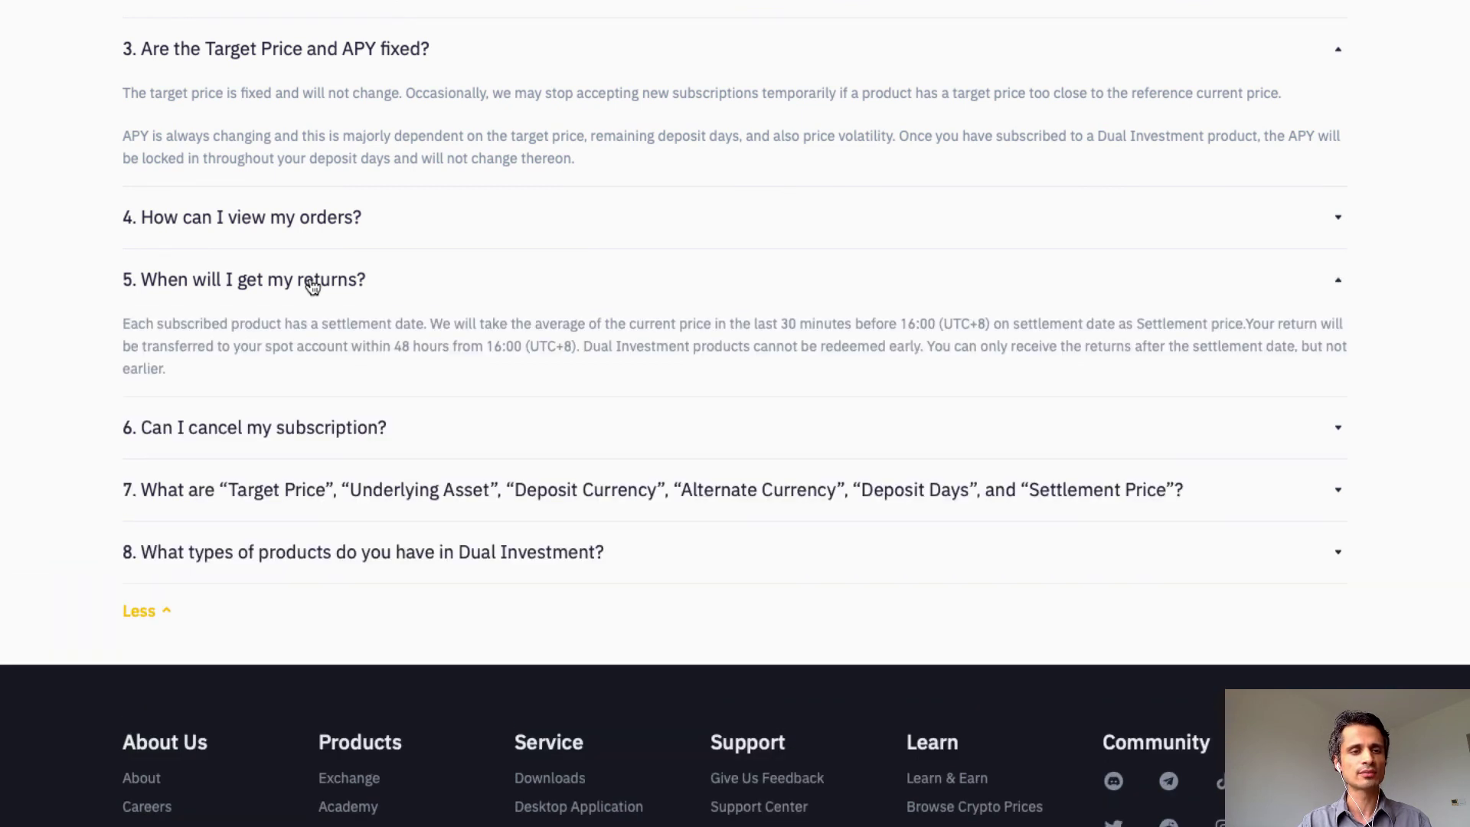
pyautogui.scroll(-1, 460, 276)
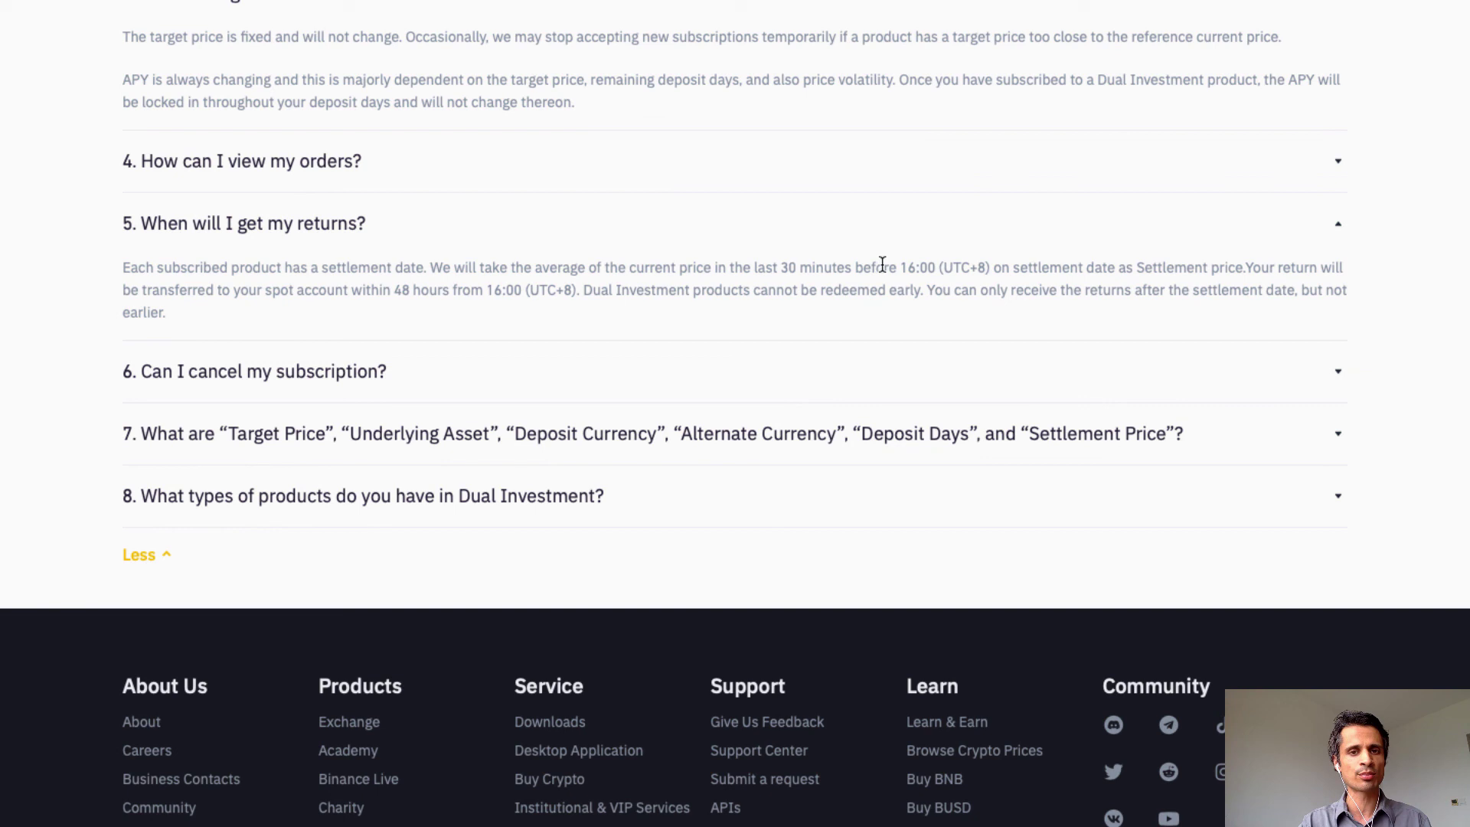